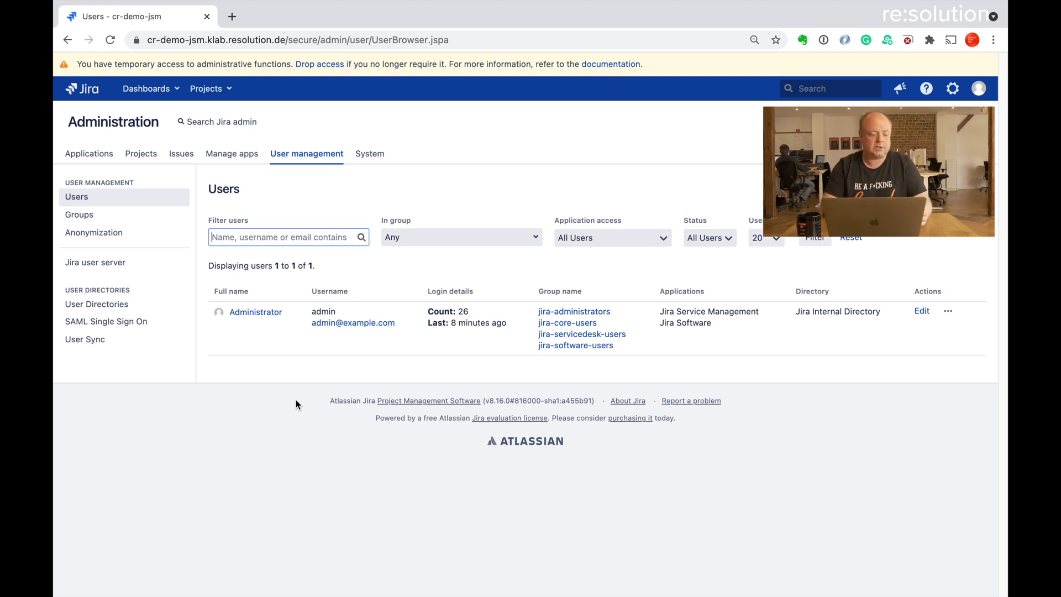
Create an Okta connector named 'new Okta' from the User Sync administration page
left_click(101, 341)
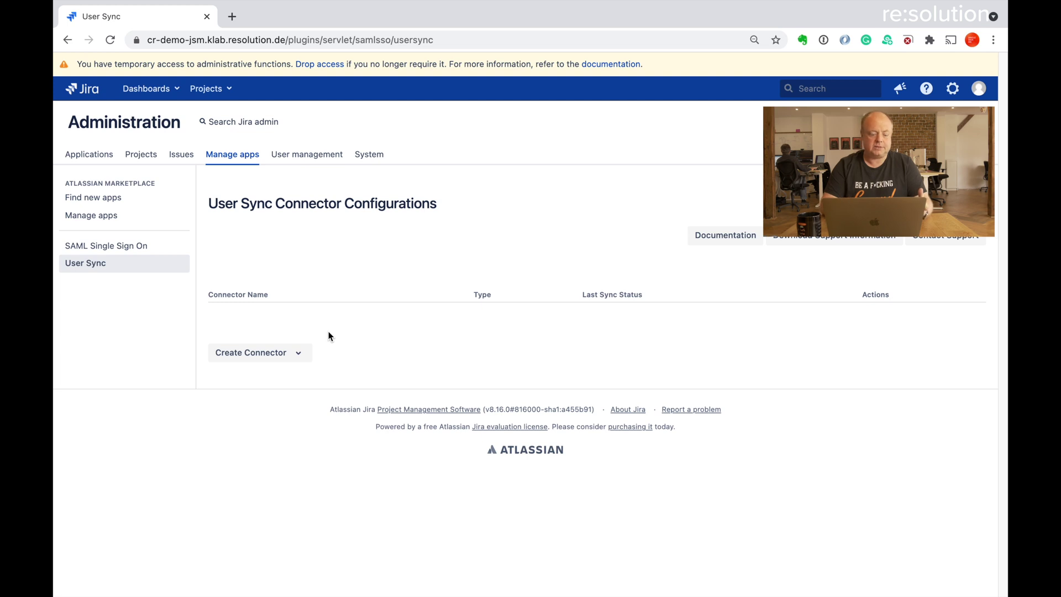
left_click(298, 352)
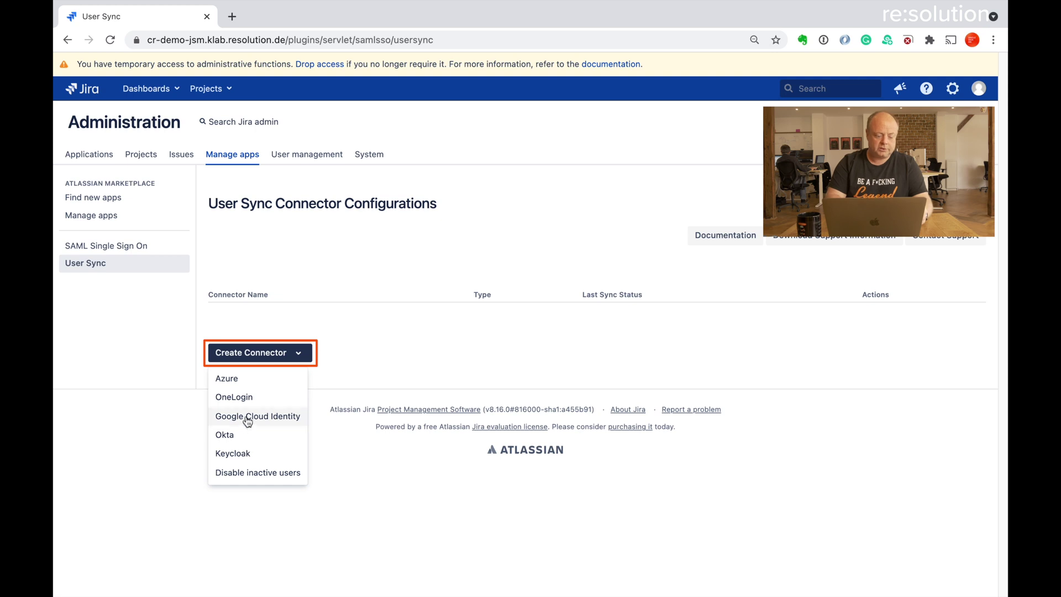
left_click(238, 436)
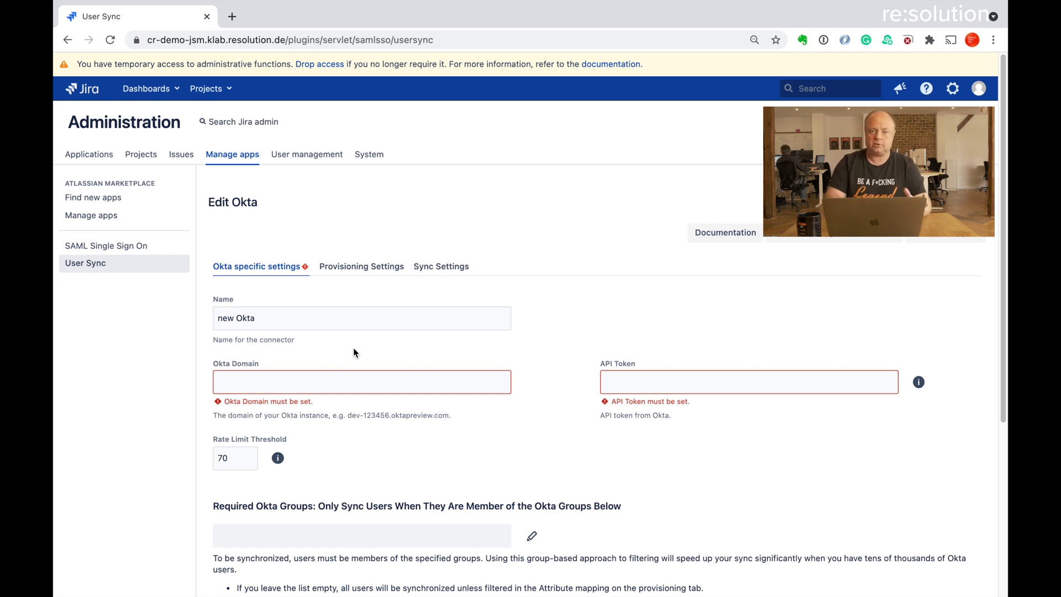
In the Okta window, select the domain dev-594096.oktapreview.com in the page address to copy it
key("ctrl+Right")
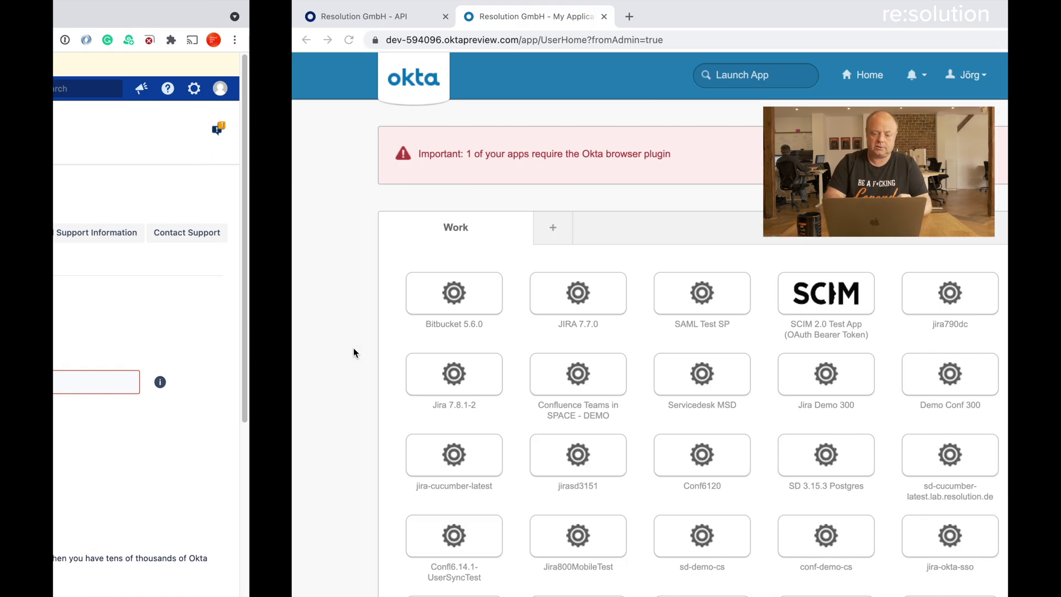
left_click(277, 39)
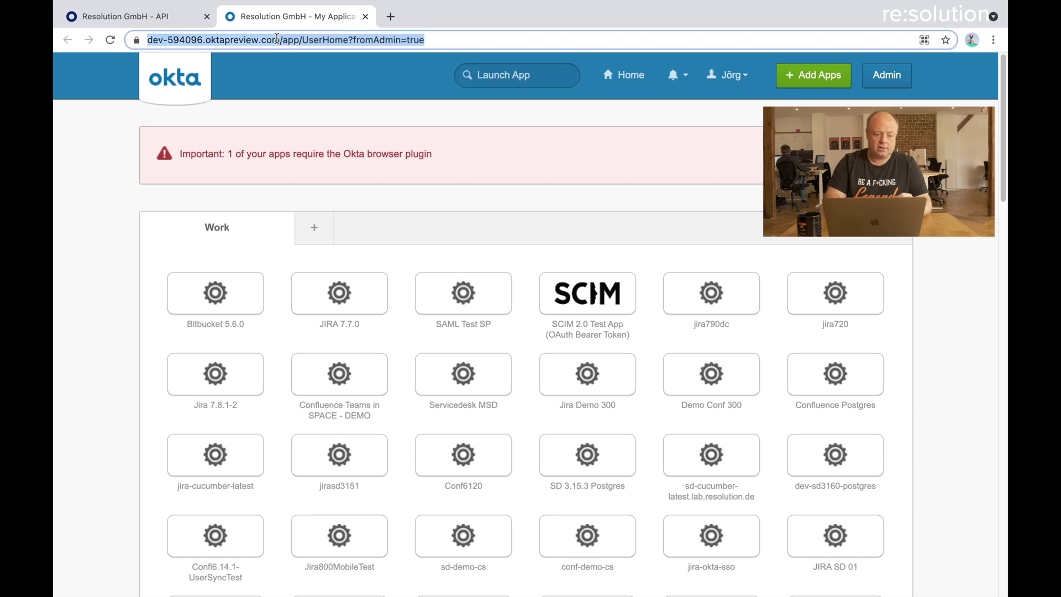
left_click(276, 39)
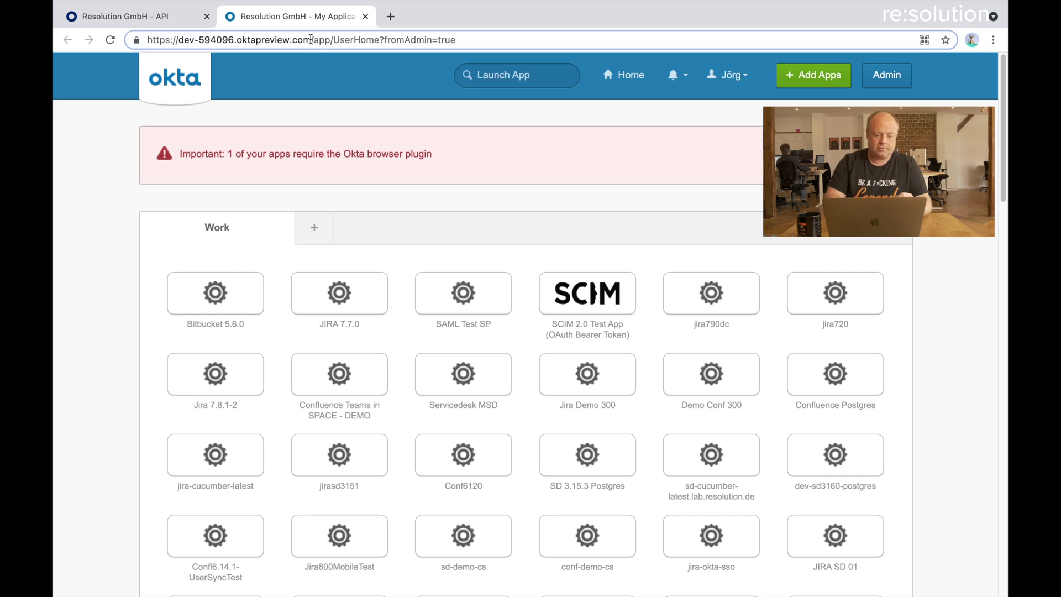
left_click_drag(313, 39, 178, 39)
key("super+c")
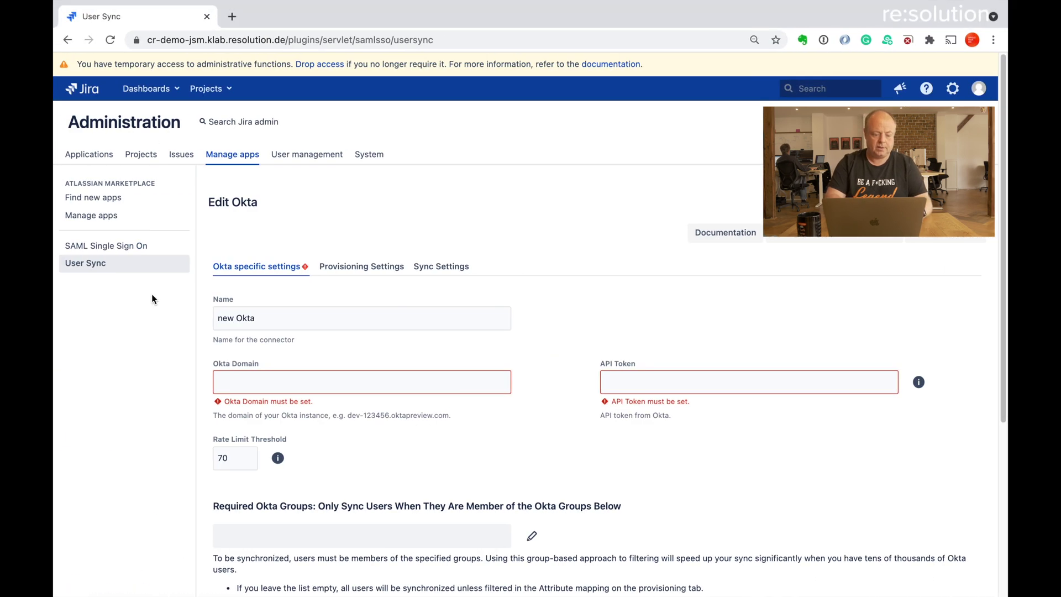
Paste dev-594096.oktapreview.com into the connector's Okta Domain field
left_click(235, 379)
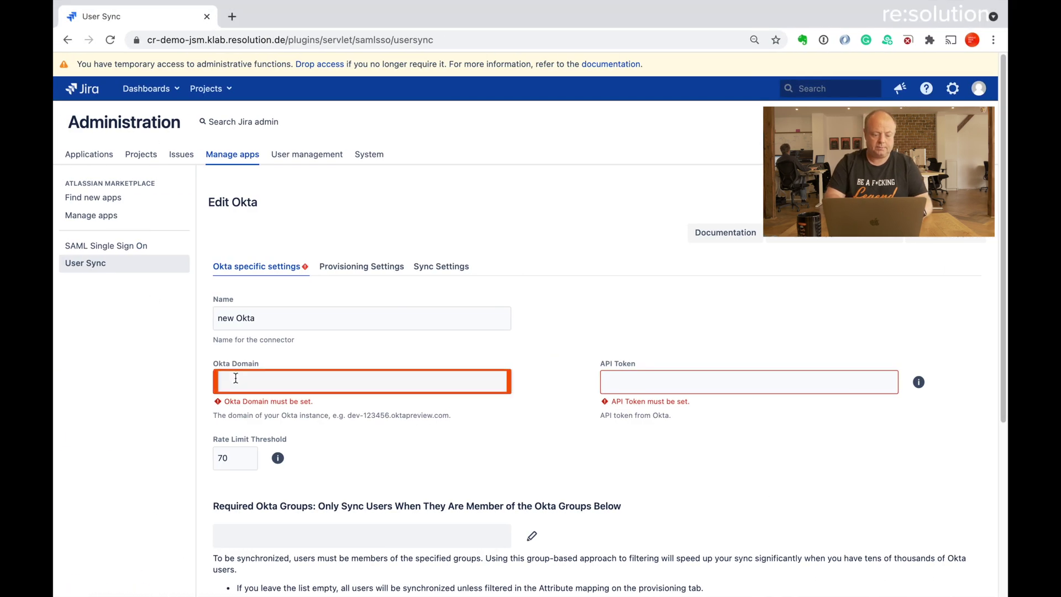
key("super+v")
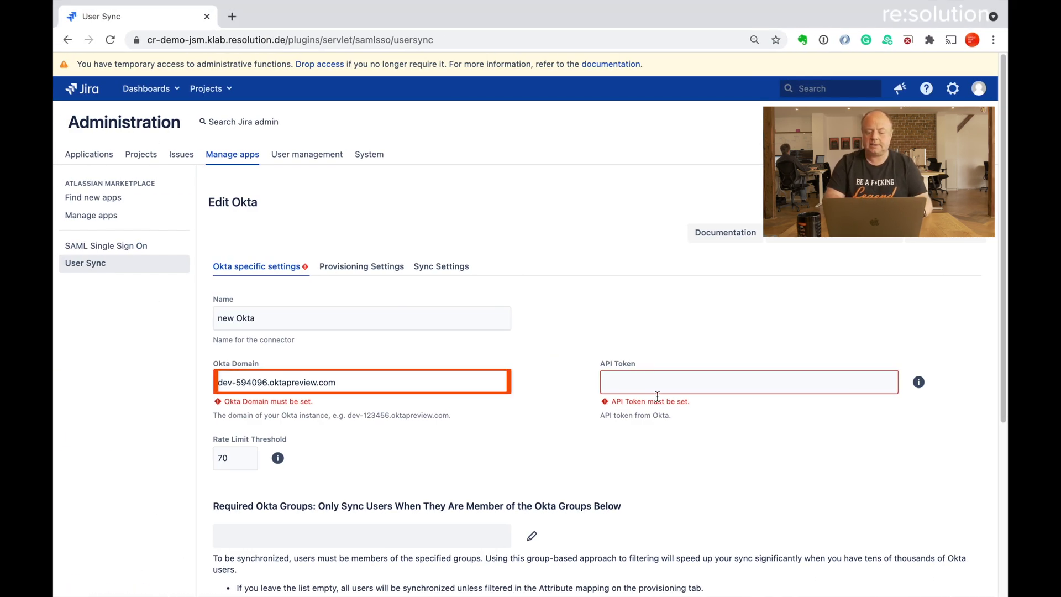
left_click(658, 395)
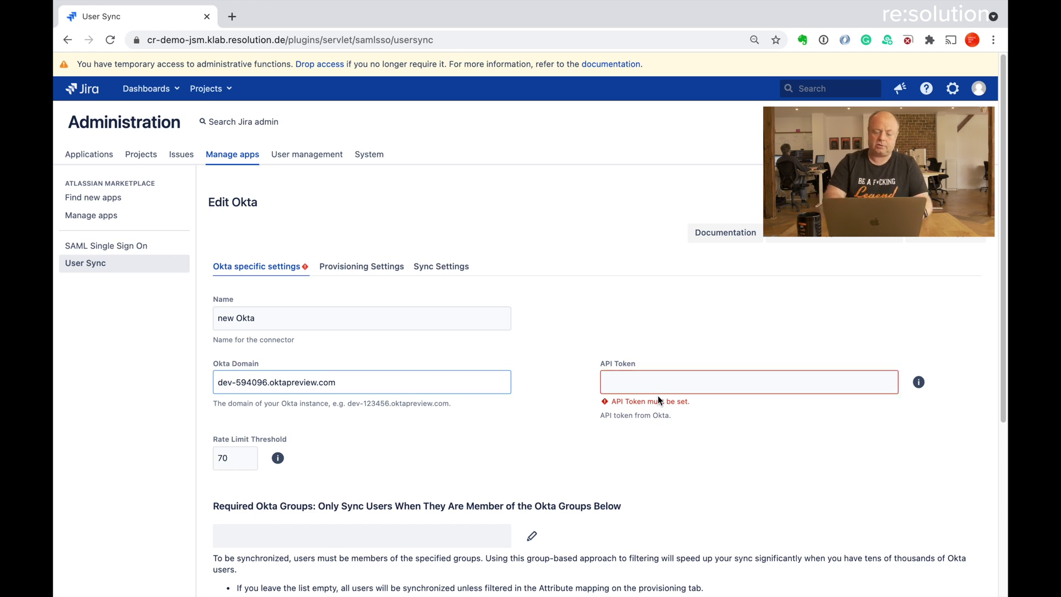
key("super+grave")
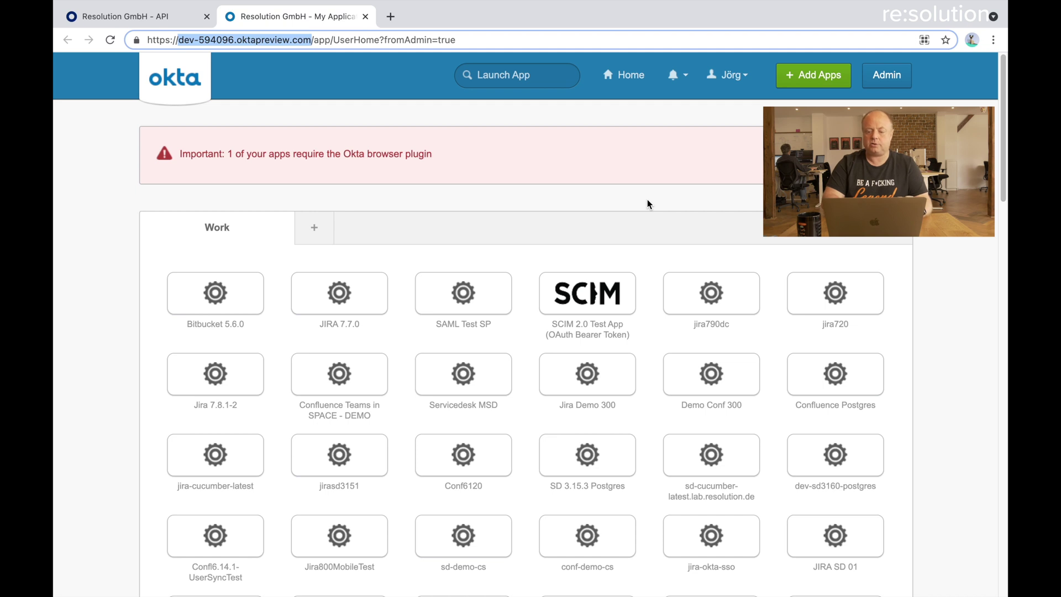
Go to the API Tokens list under Security > API in the Okta admin console
left_click(881, 78)
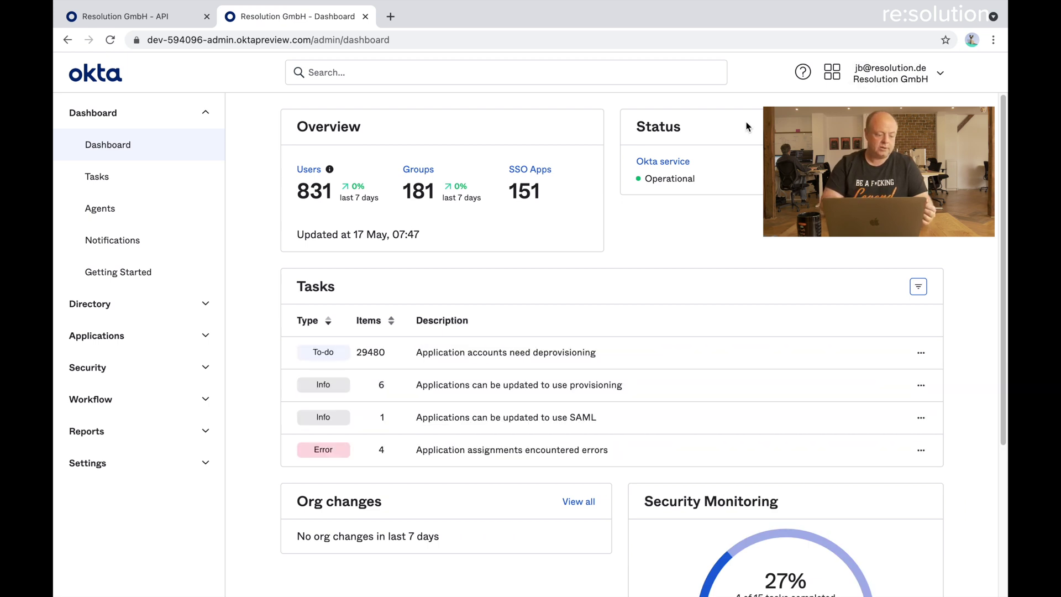
left_click(208, 375)
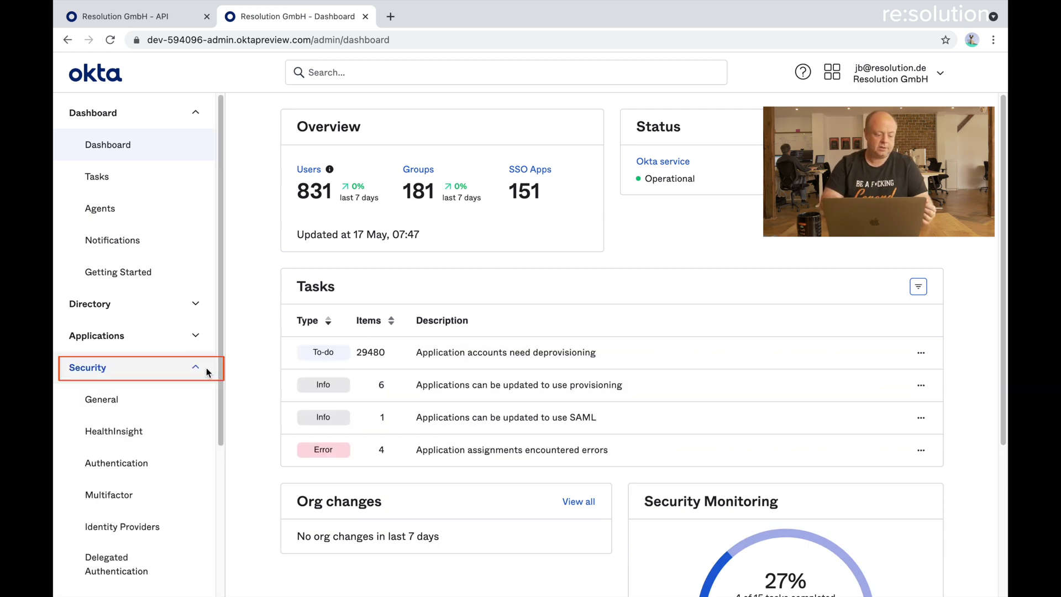
scroll(208, 375, "down", 4)
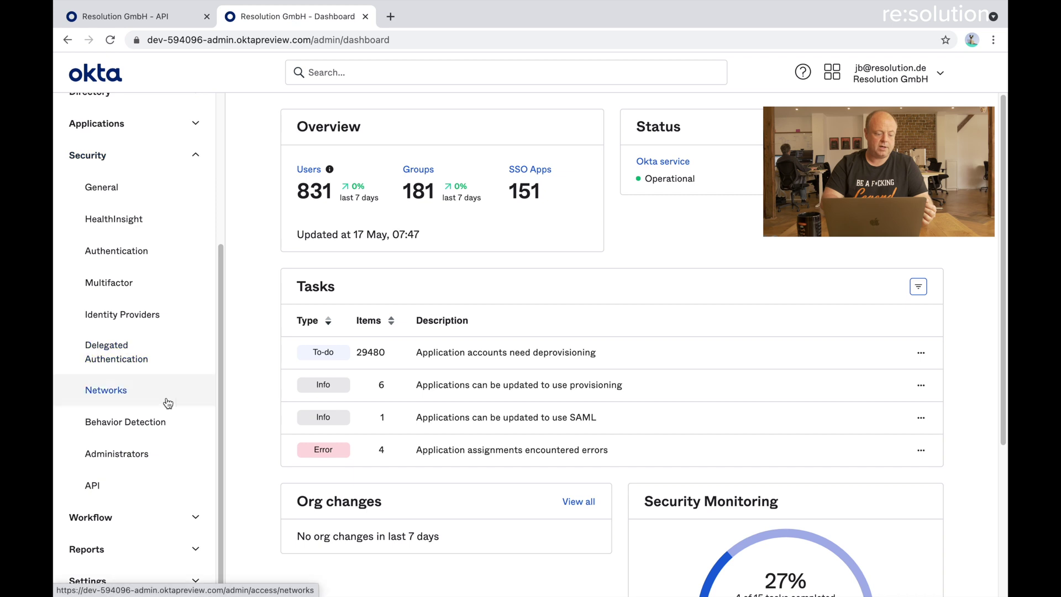
left_click(95, 486)
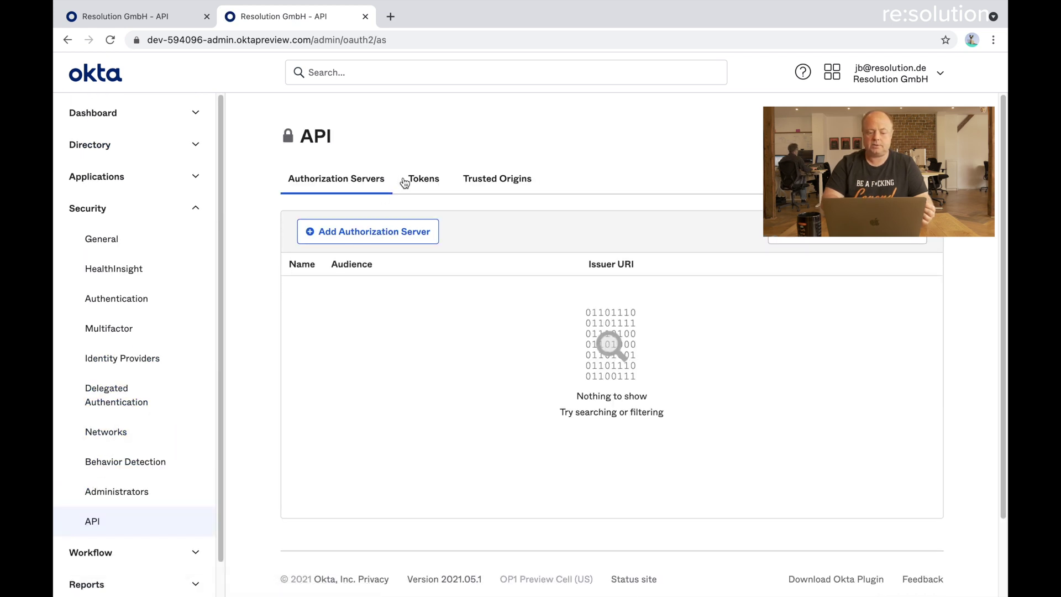
left_click(421, 181)
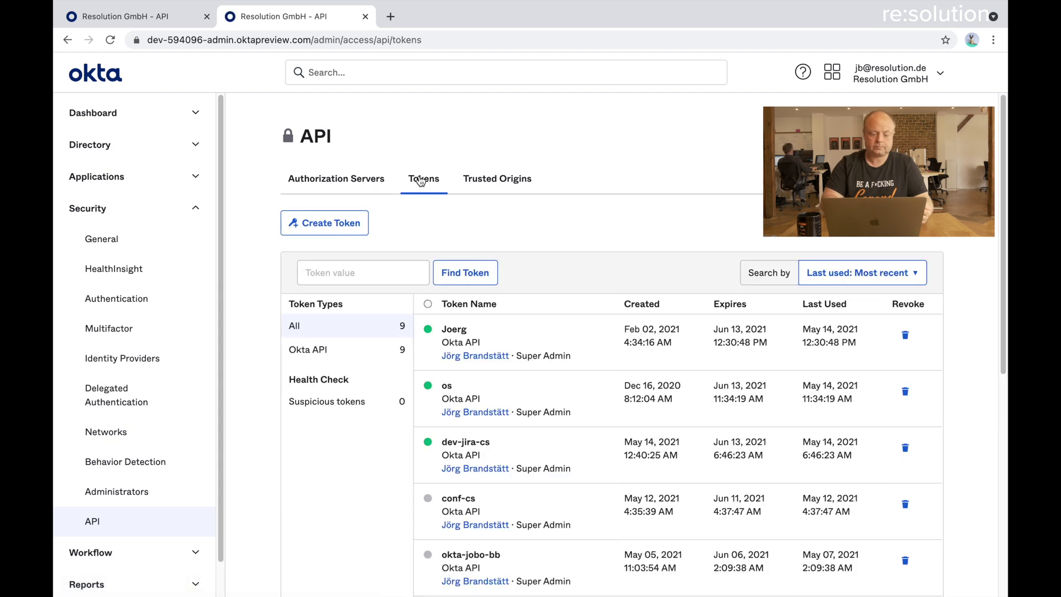
Create an API token named cr-demo-jira and copy its value
left_click(337, 229)
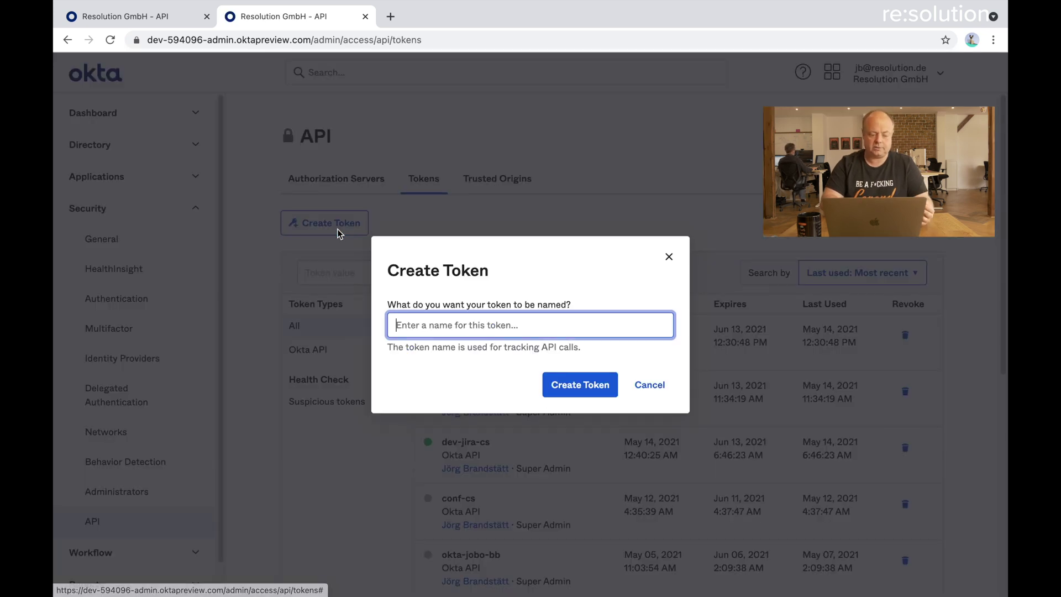
type("cr-demo-jira")
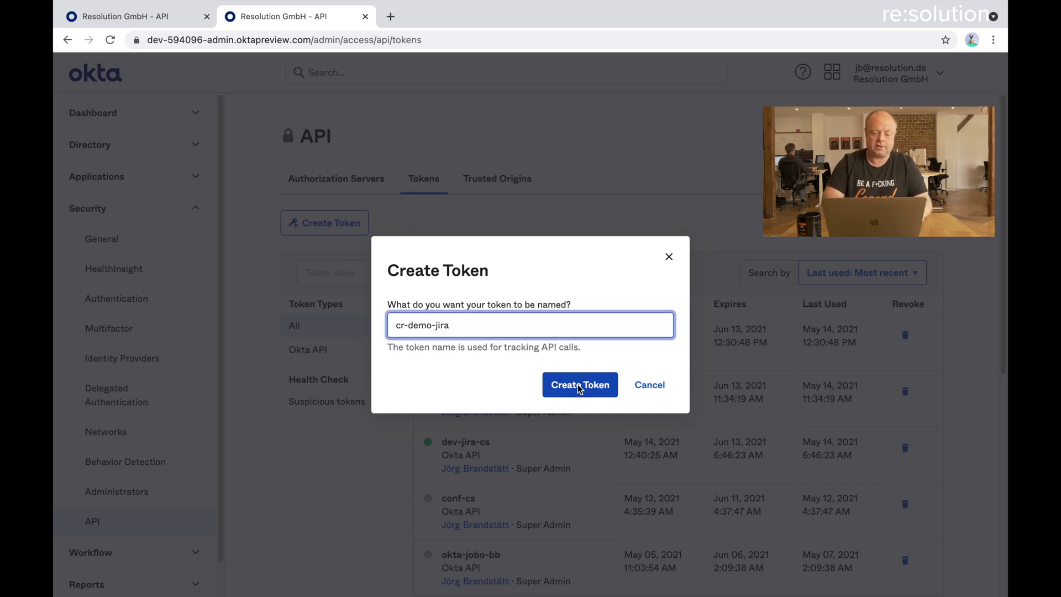
left_click(564, 386)
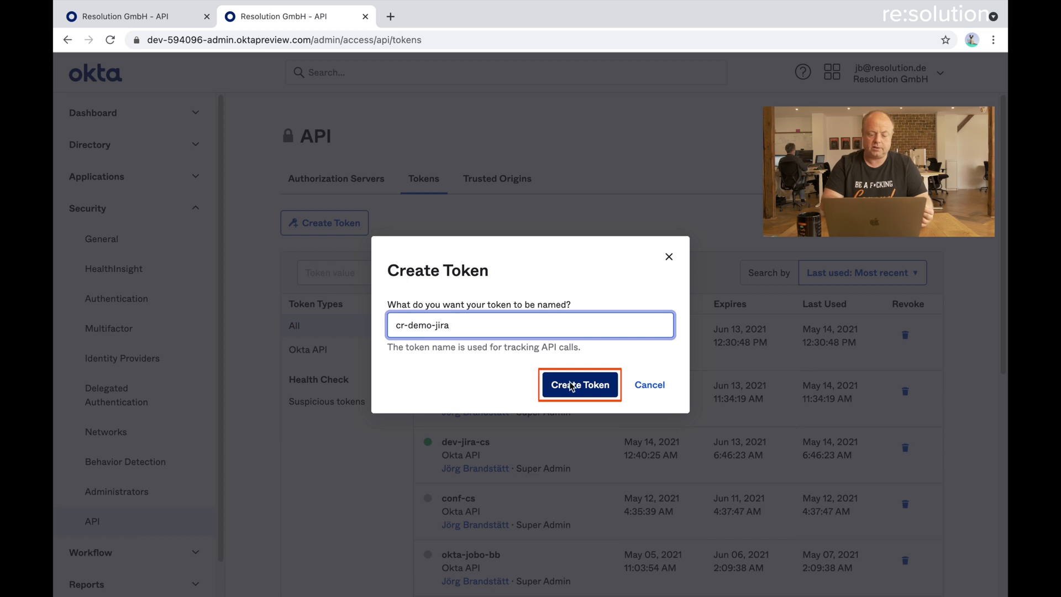
left_click(567, 385)
left_click(651, 376)
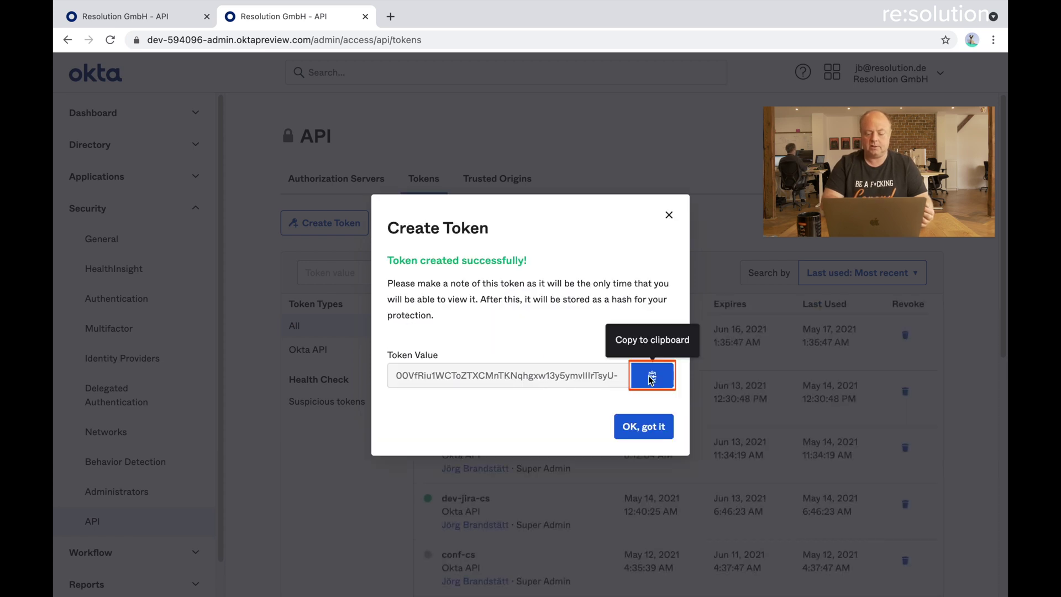
left_click(645, 429)
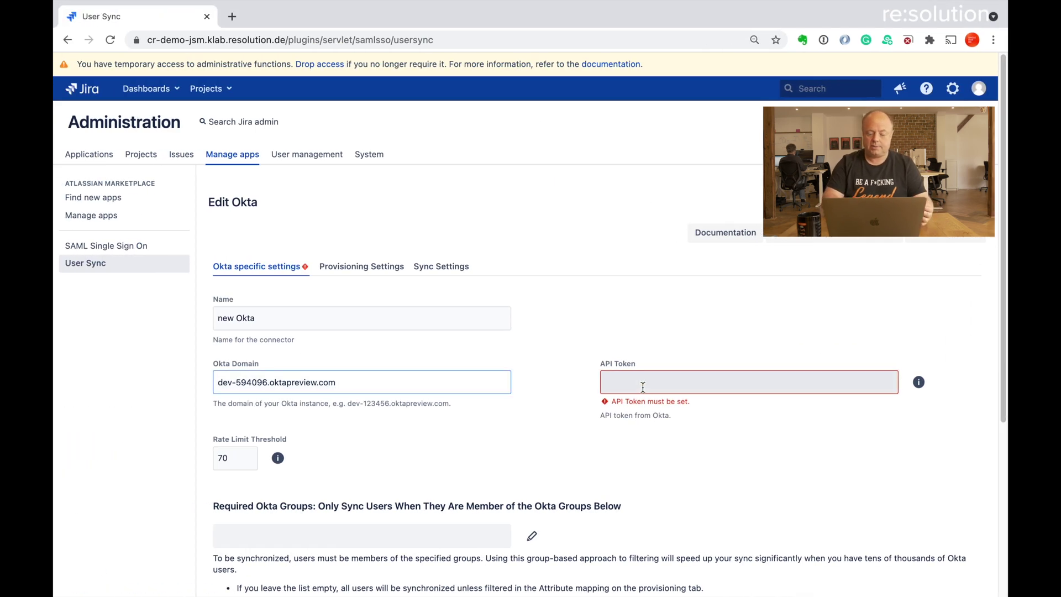
Paste the copied cr-demo-jira token into the connector's API Token field
left_click(643, 386)
key("super+v")
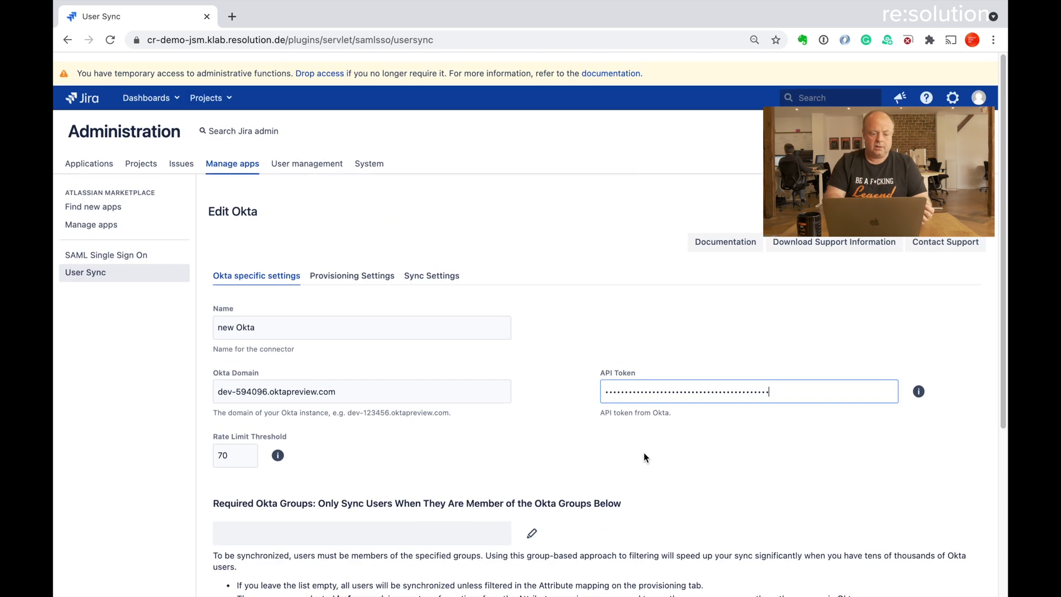
scroll(644, 457, "down", 1)
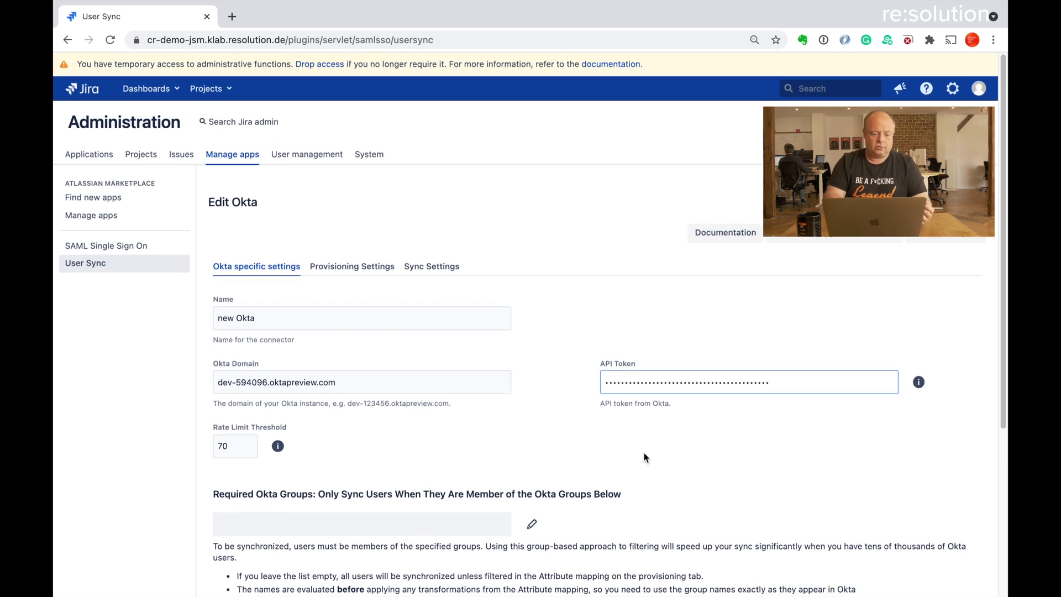
left_click(334, 267)
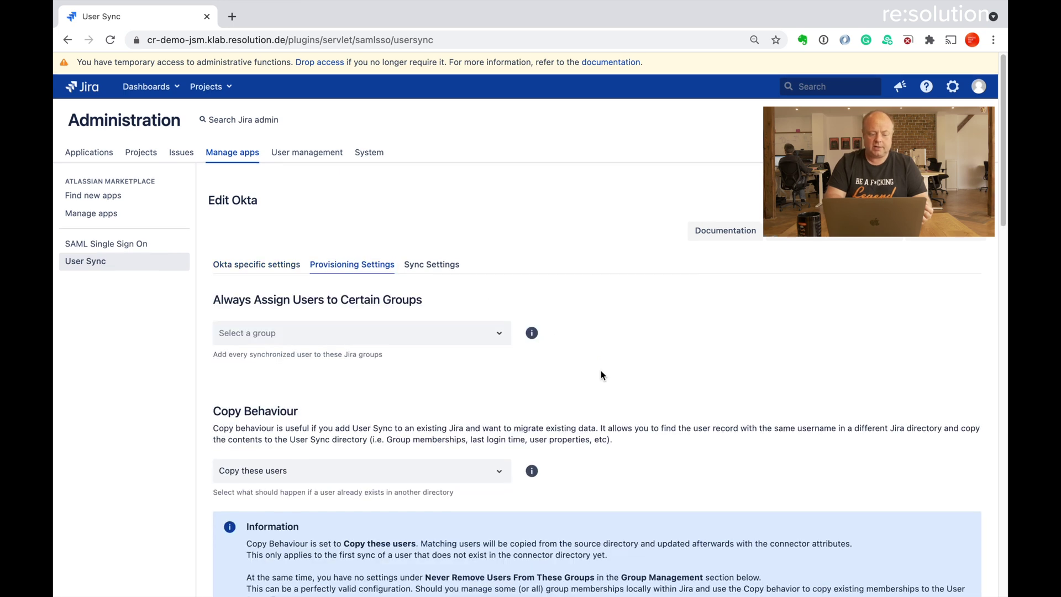
scroll(602, 372, "down", 3)
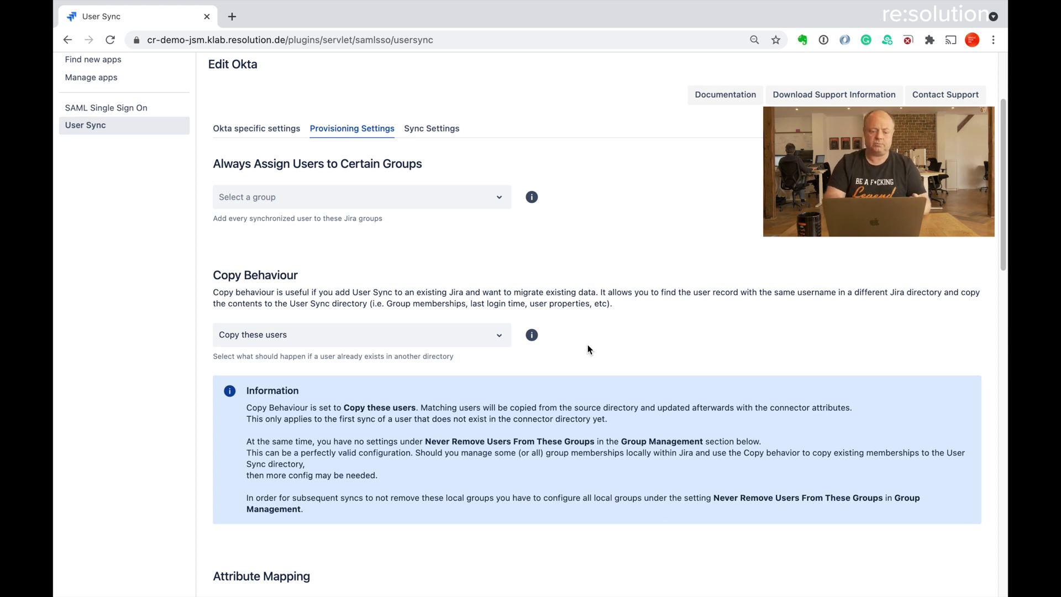
scroll(588, 346, "down", 5)
scroll(588, 348, "down", 4)
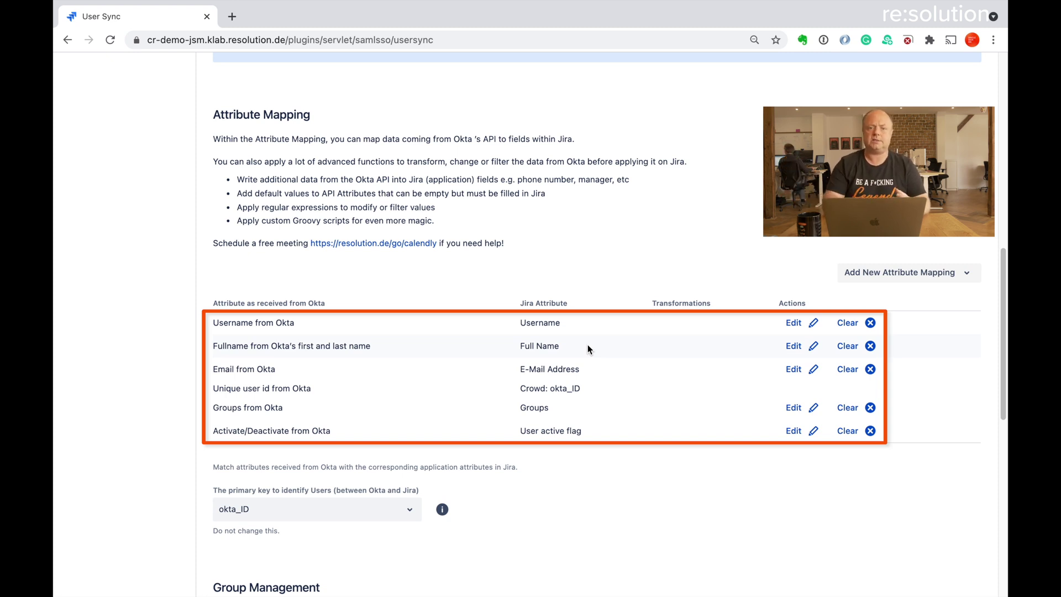
scroll(588, 348, "down", 3)
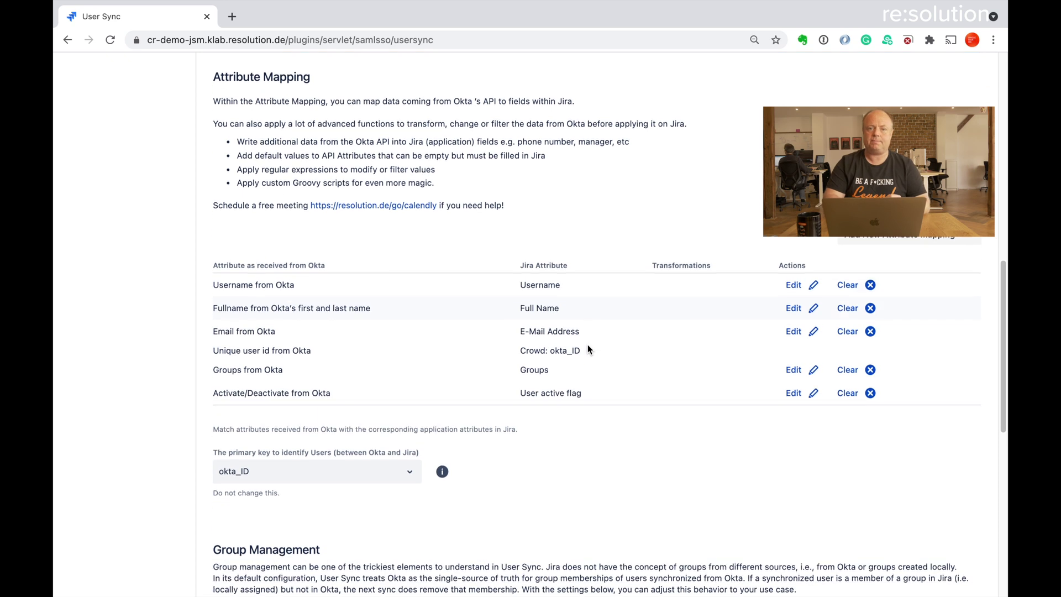
scroll(588, 348, "down", 10)
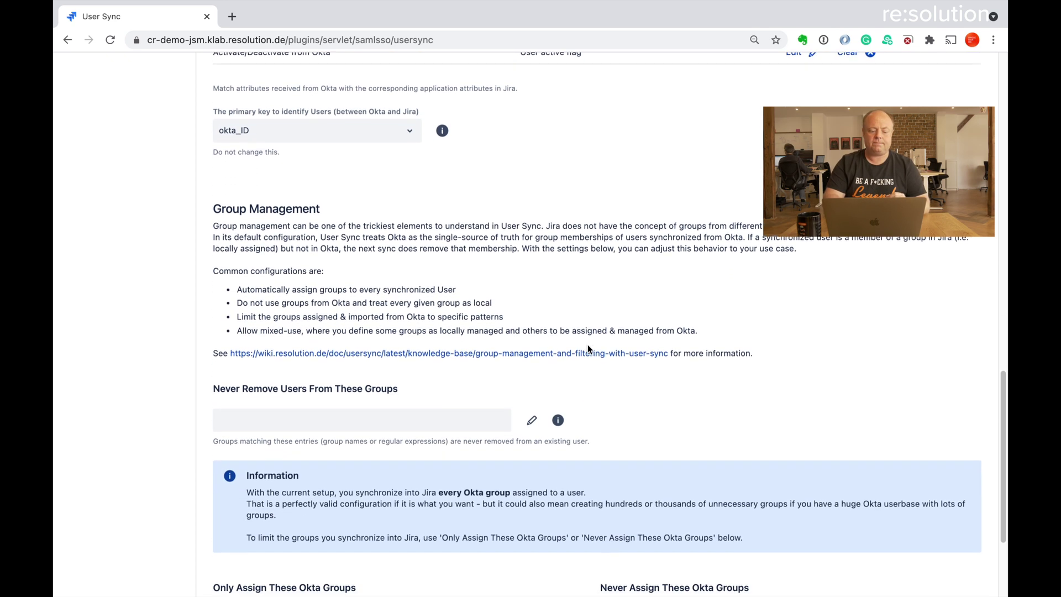
scroll(588, 345, "down", 1)
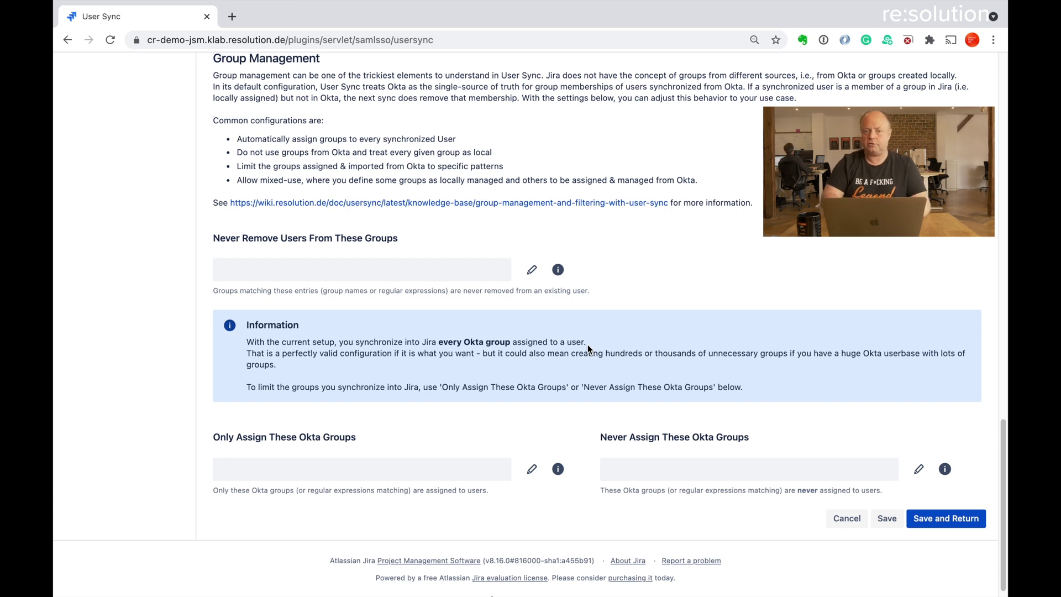
scroll(683, 271, "up", 1)
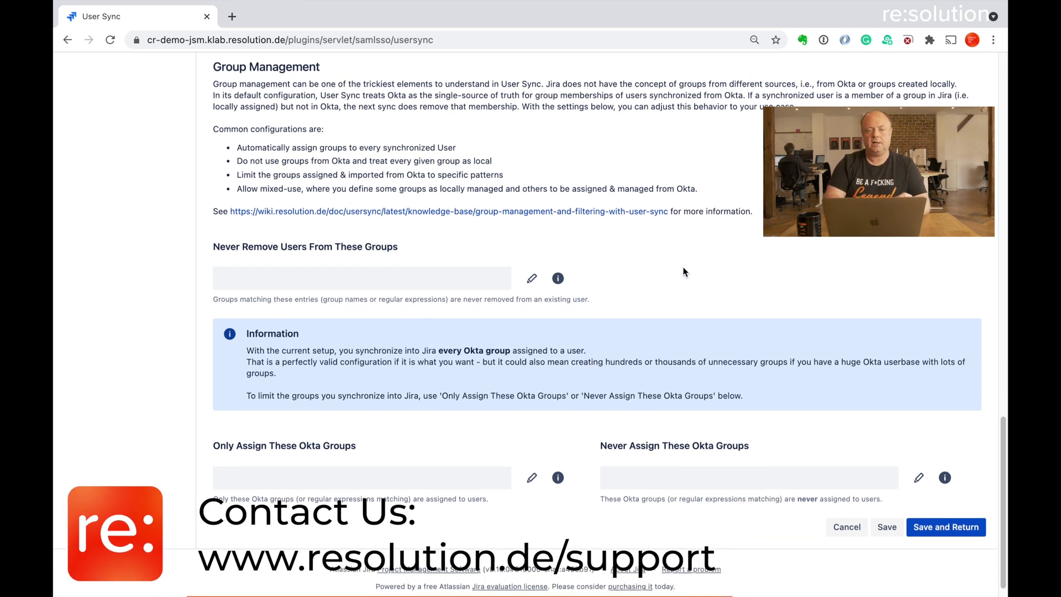
scroll(684, 271, "up", 1)
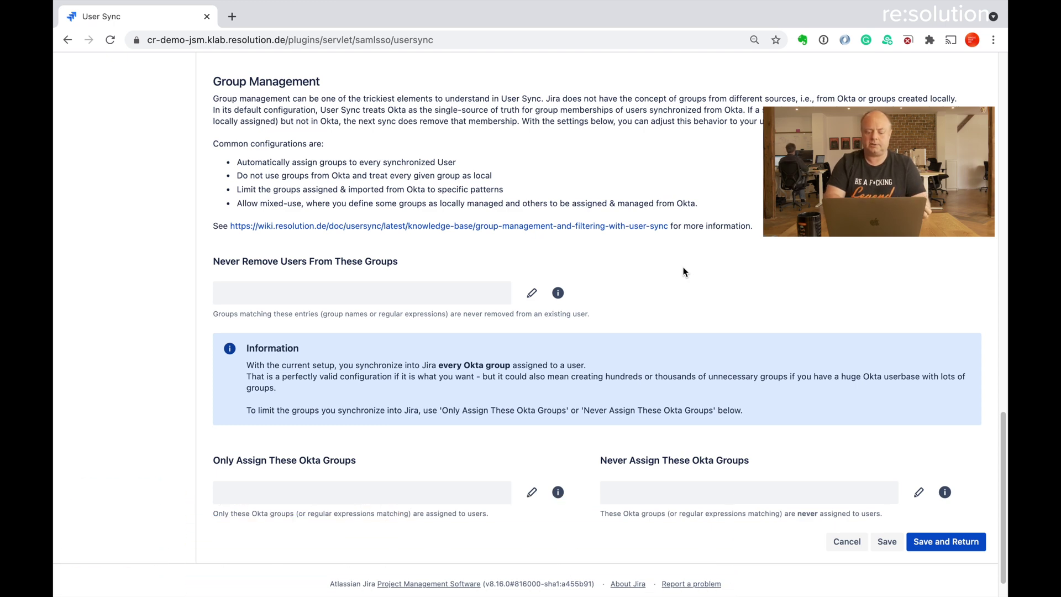
scroll(683, 271, "up", 15)
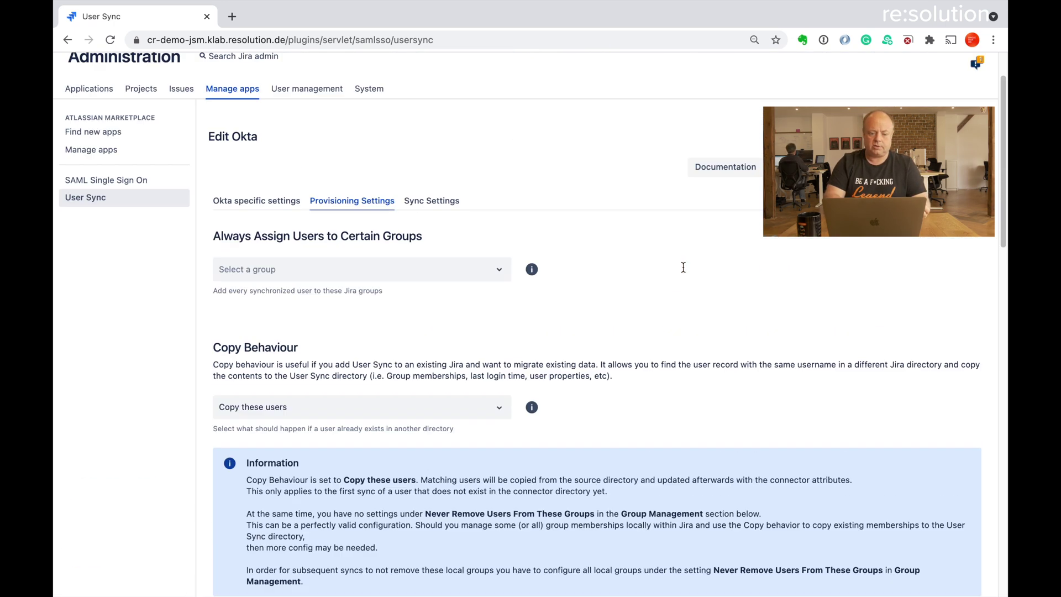
Enable Scheduled Synchronization in the Sync Settings and save the Okta connector
left_click(427, 267)
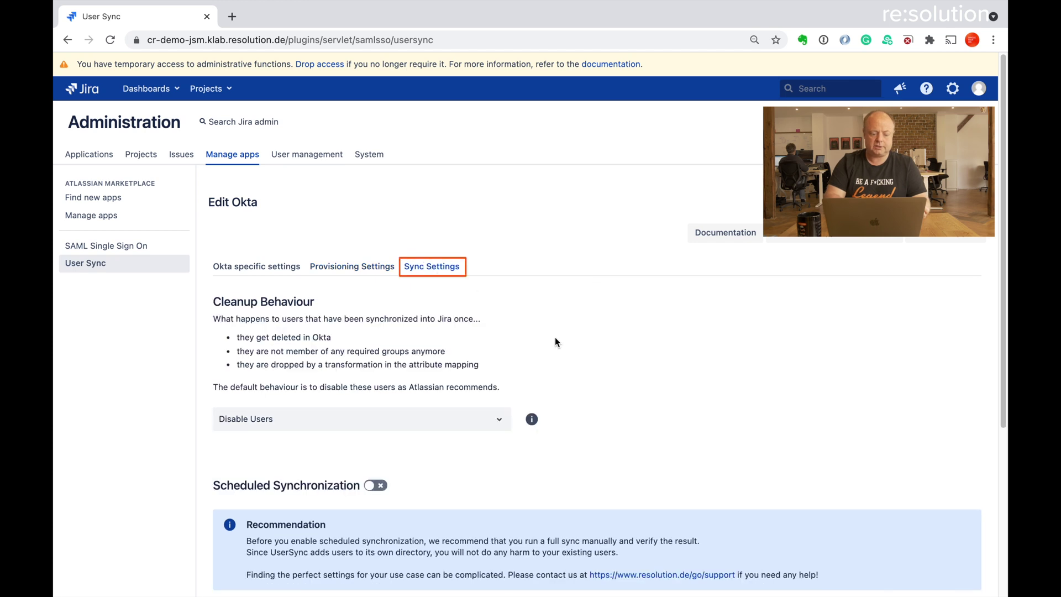
scroll(568, 363, "down", 5)
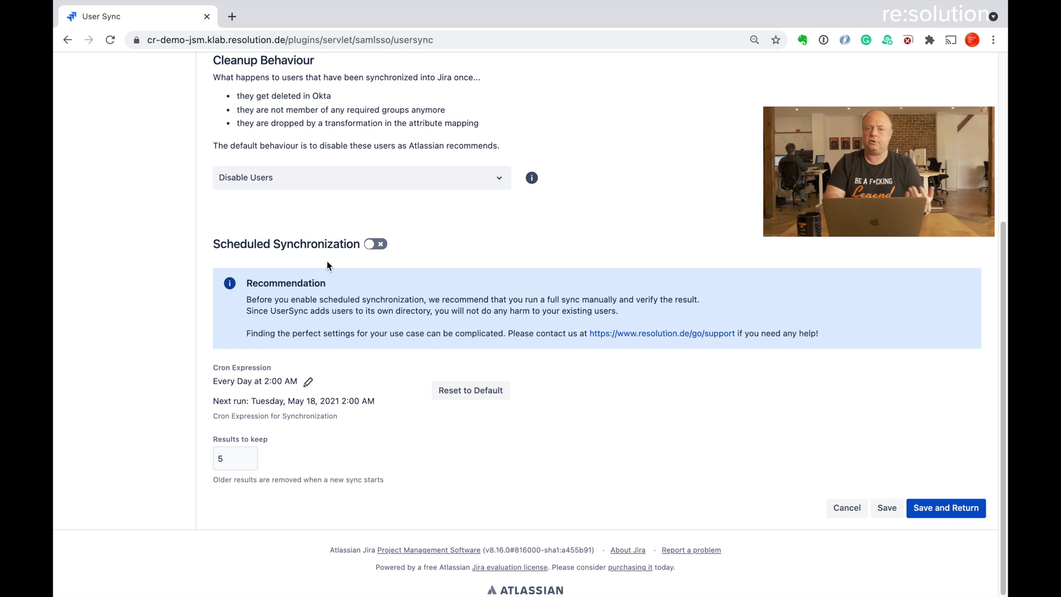
left_click(381, 247)
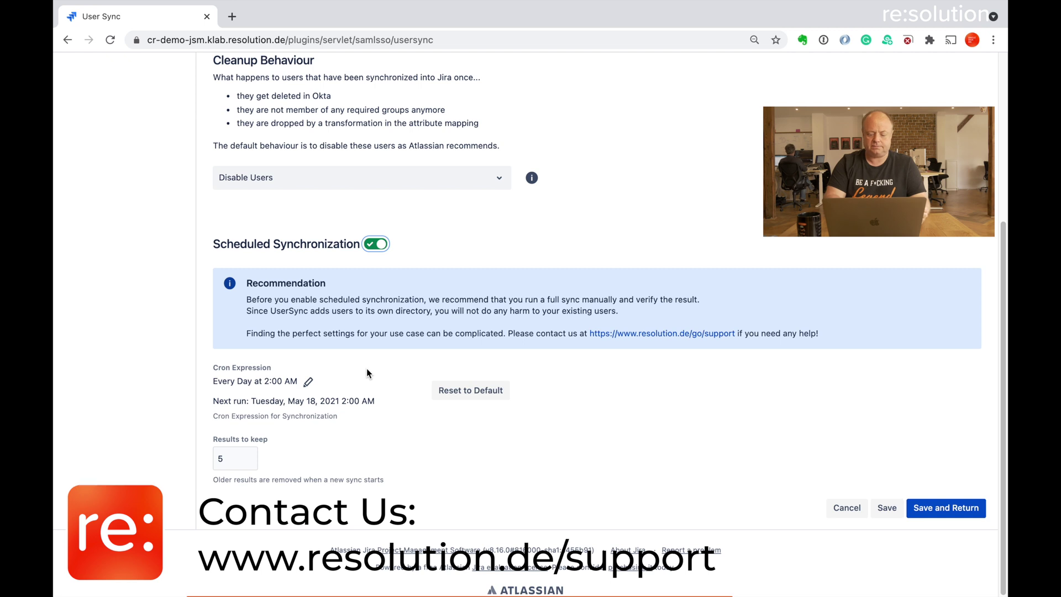
left_click(959, 500)
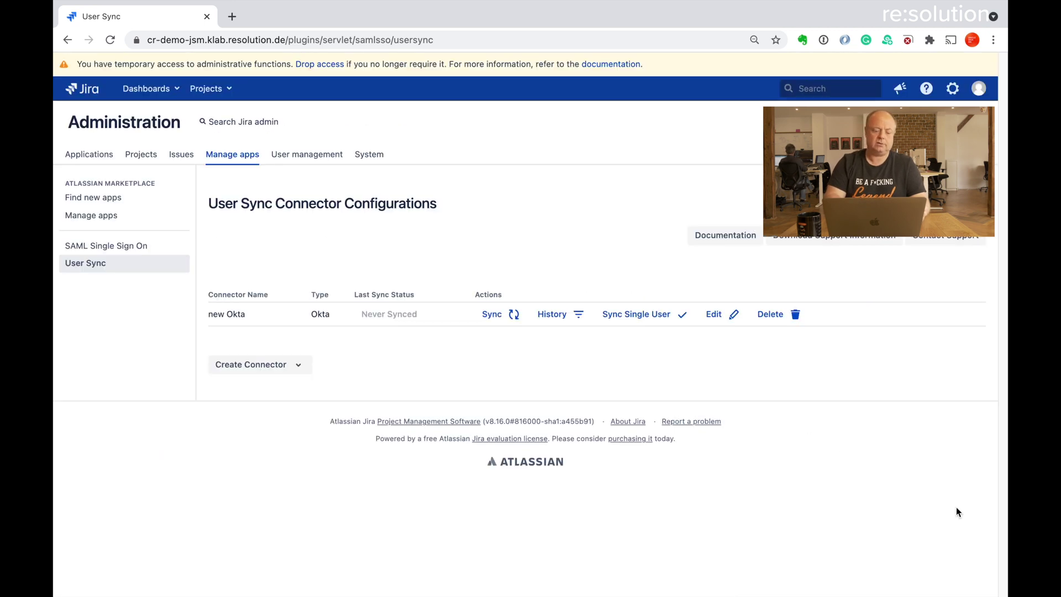
Run a sync of the 'new Okta' connector
left_click(492, 314)
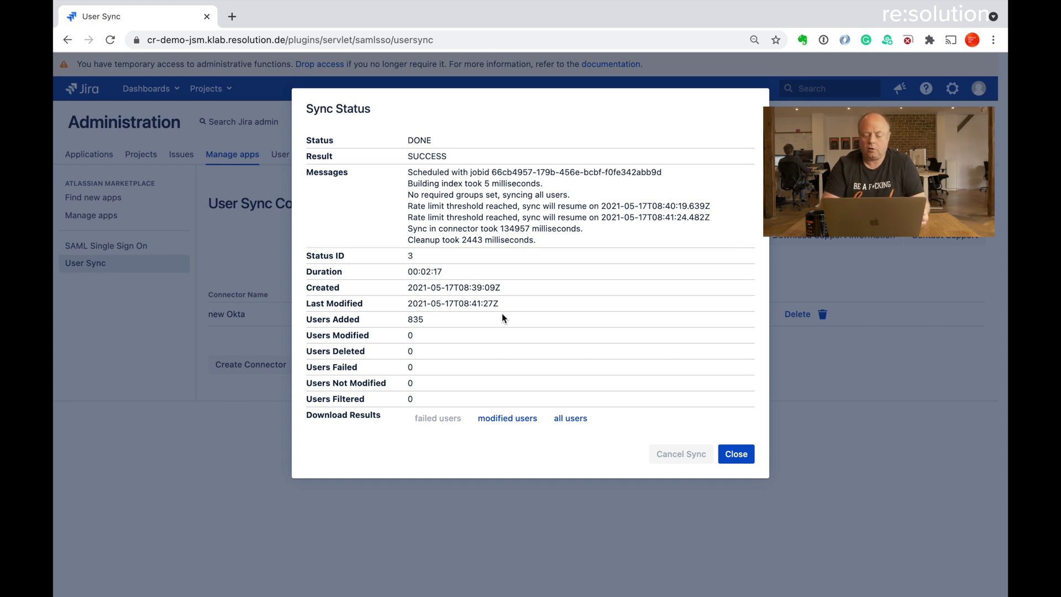
Close the Sync Status report showing DONE/SUCCESS with 835 users added
left_click(736, 453)
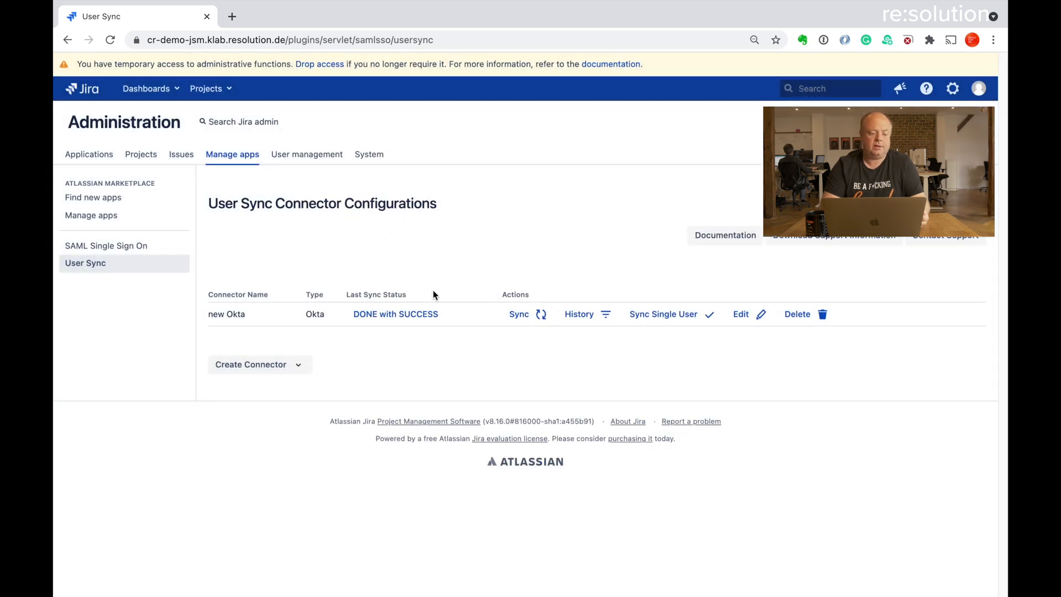
Review the imported users, then view User Directories listing the 'new Okta' directory
left_click(301, 156)
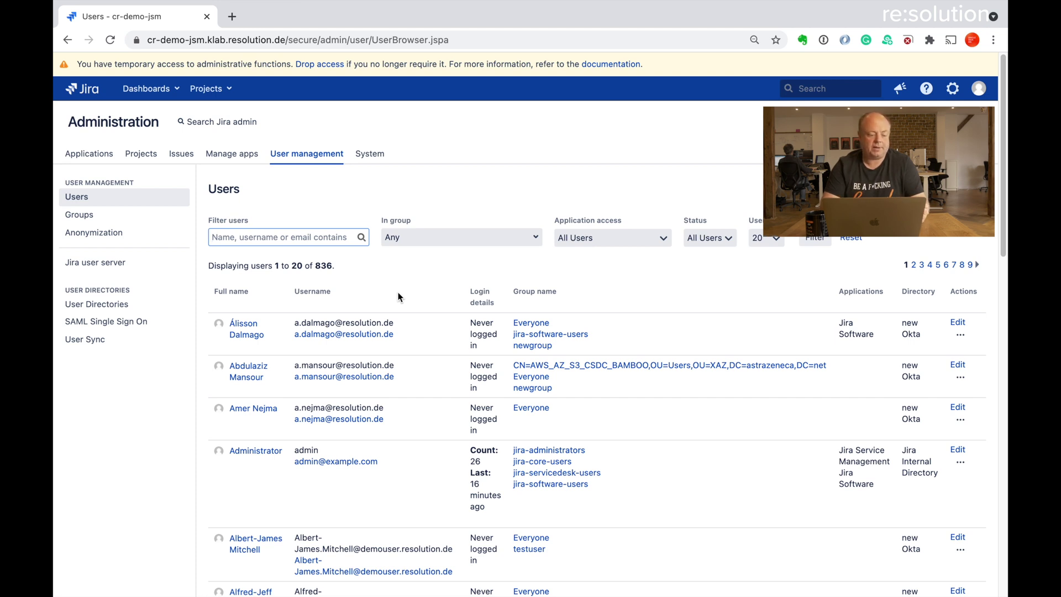
left_click(127, 306)
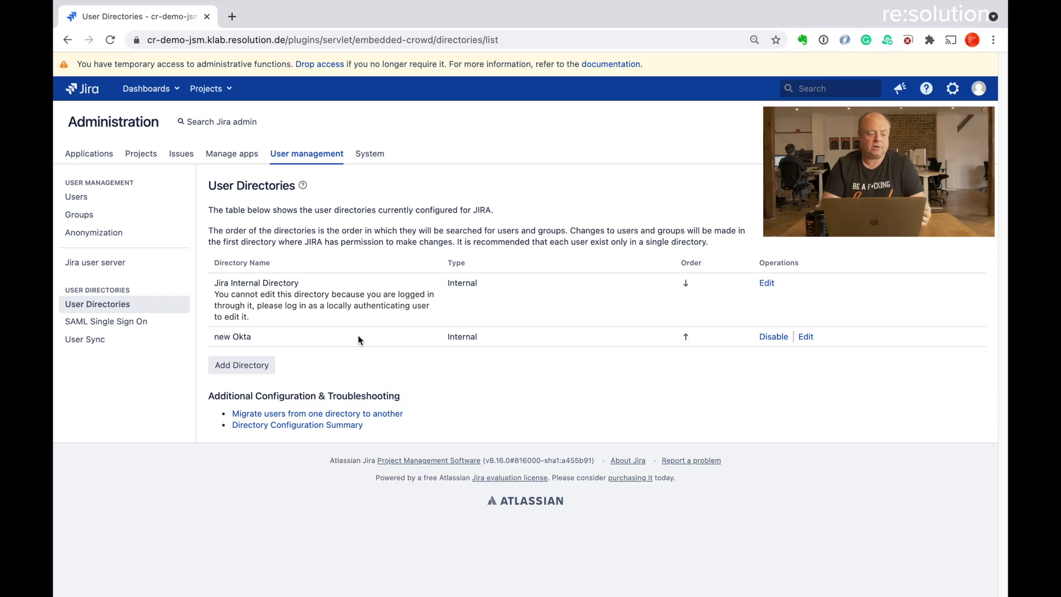
Add a new Okta identity provider under SAML Single Sign On
left_click(147, 328)
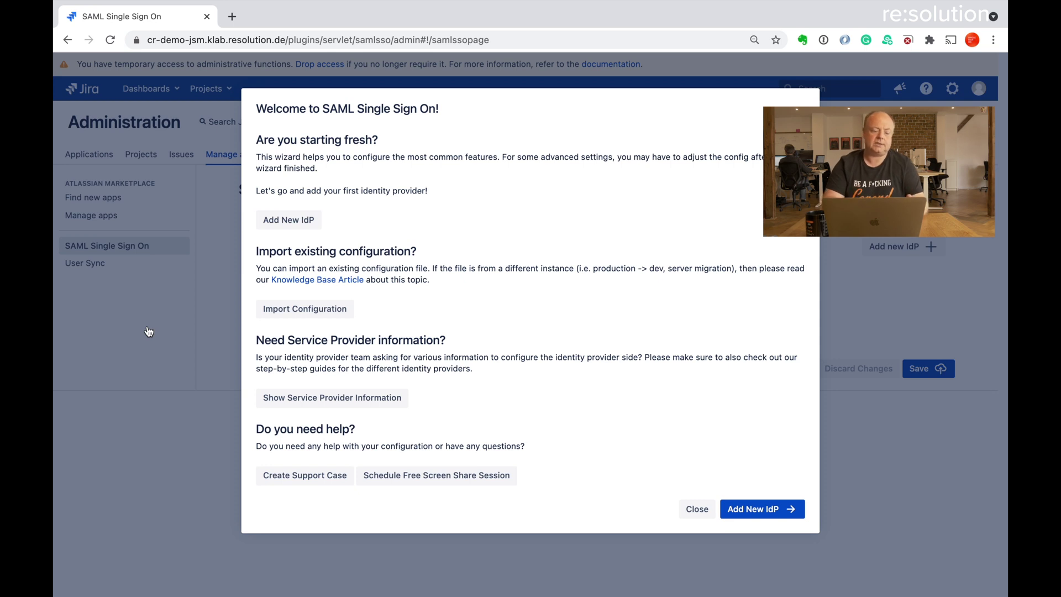
left_click(278, 221)
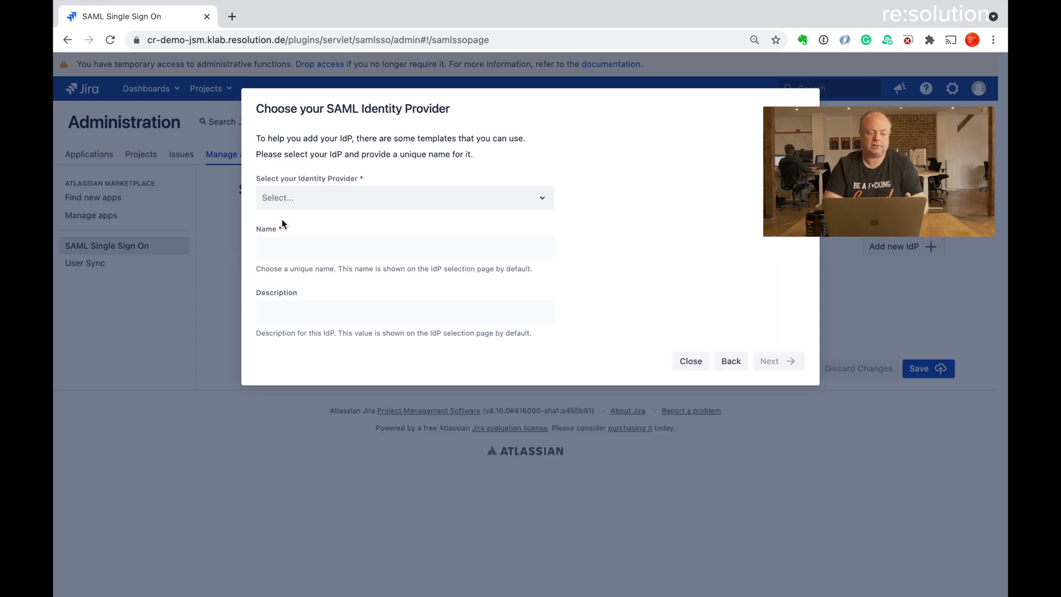
left_click(326, 201)
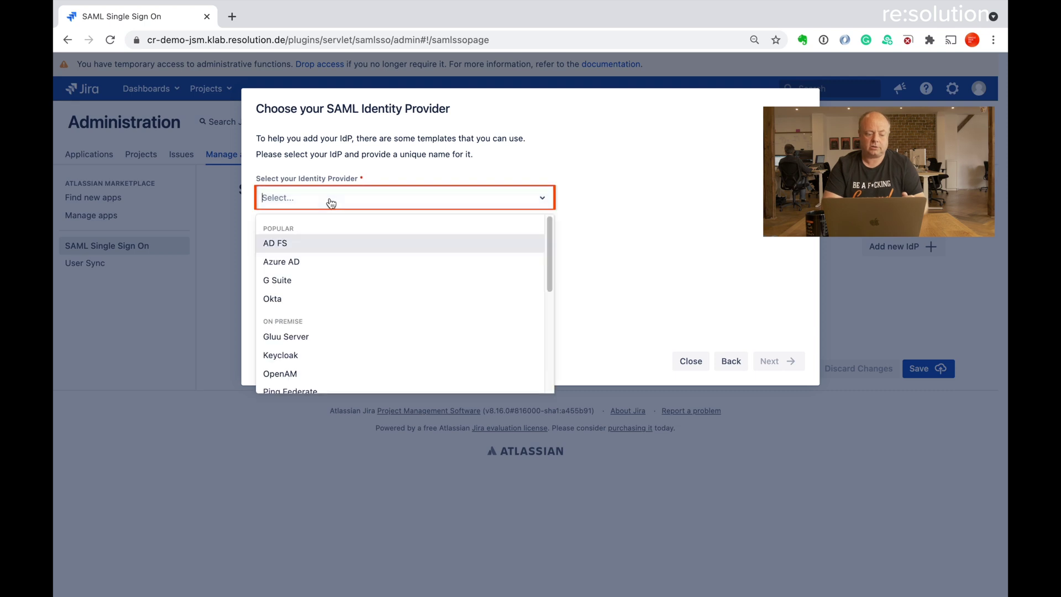
left_click(326, 293)
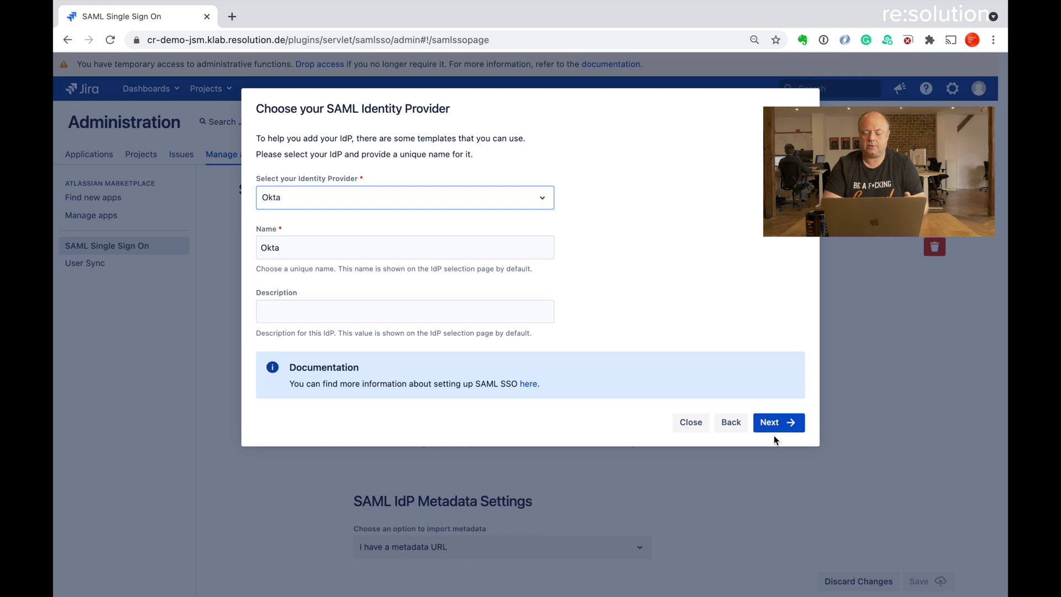
left_click(773, 427)
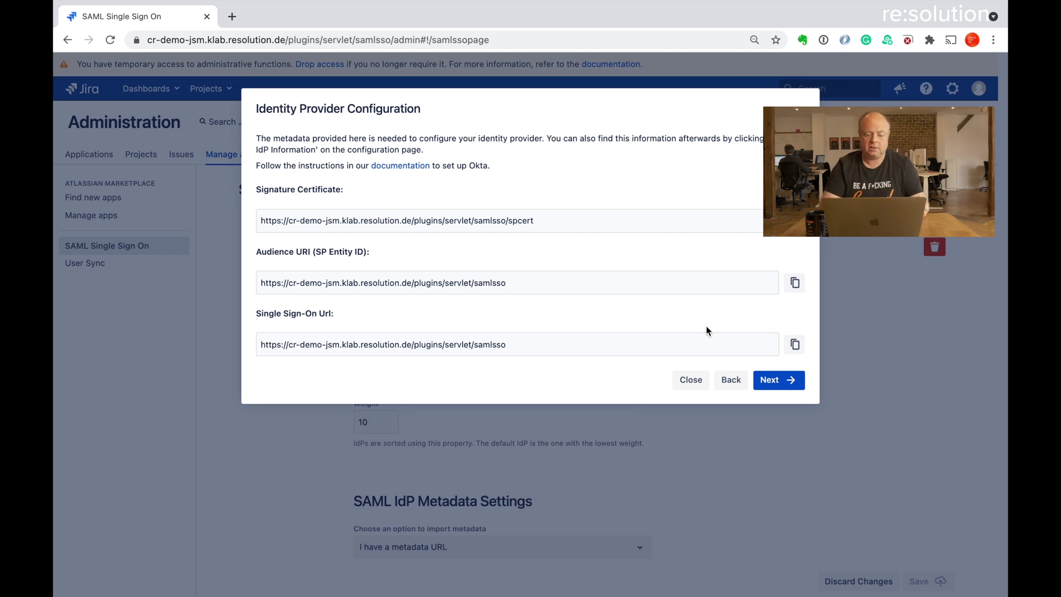
Copy the identity provider's Single Sign-On Url to the clipboard
left_click(796, 347)
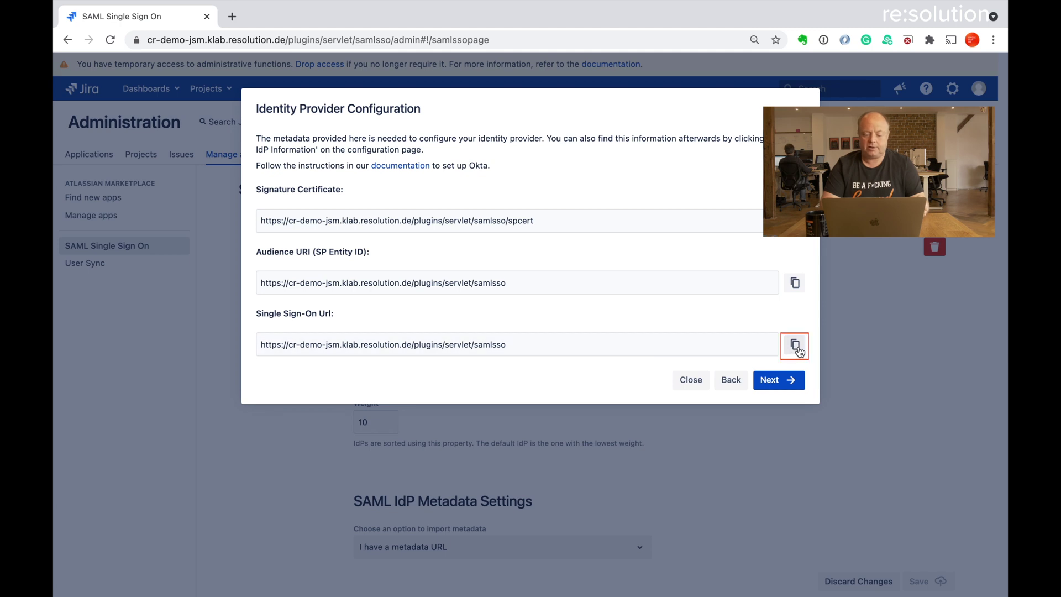
left_click(796, 347)
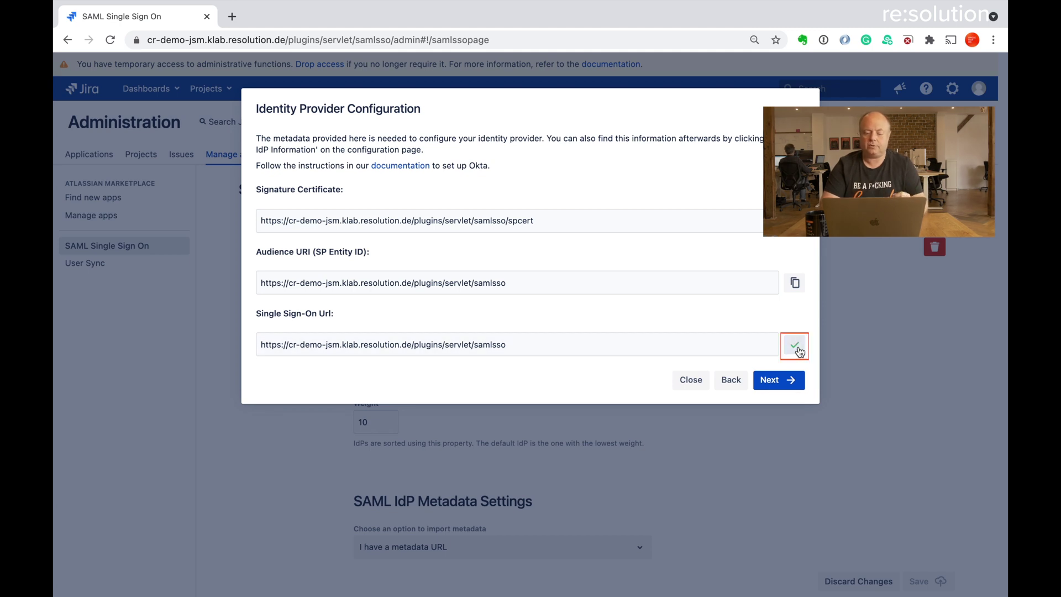
key("super+Tab")
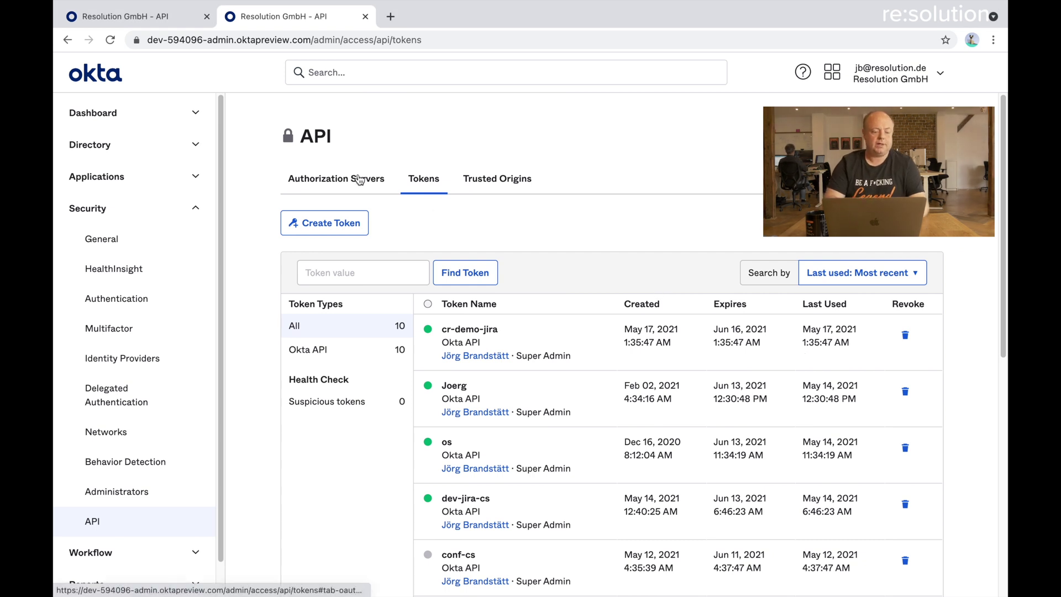
From Okta Applications, start a SAML 2.0 app integration named cr-demo-jira and advance to SAML settings
left_click(197, 178)
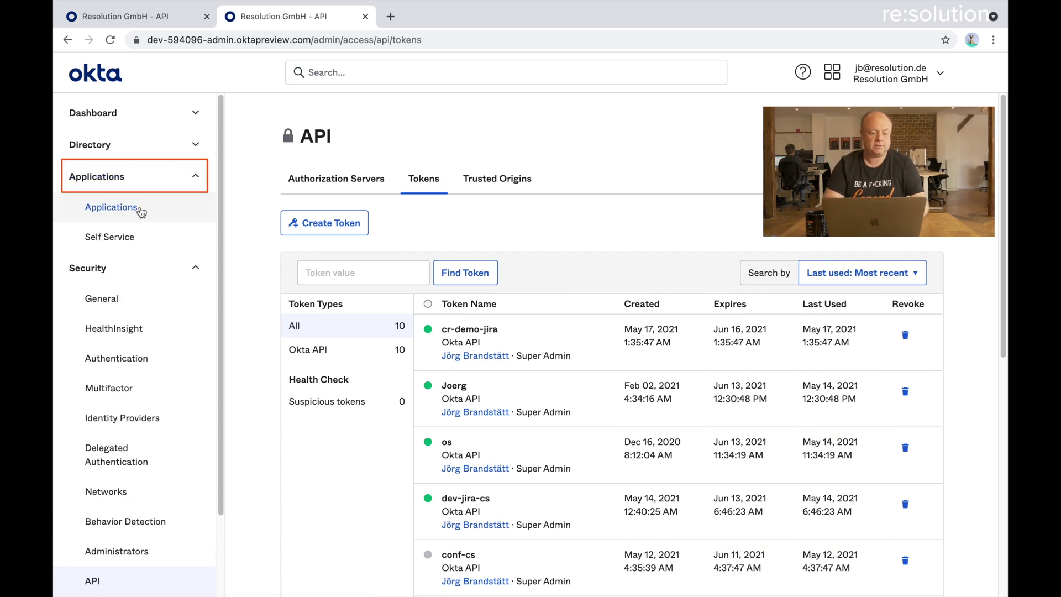
left_click(210, 204)
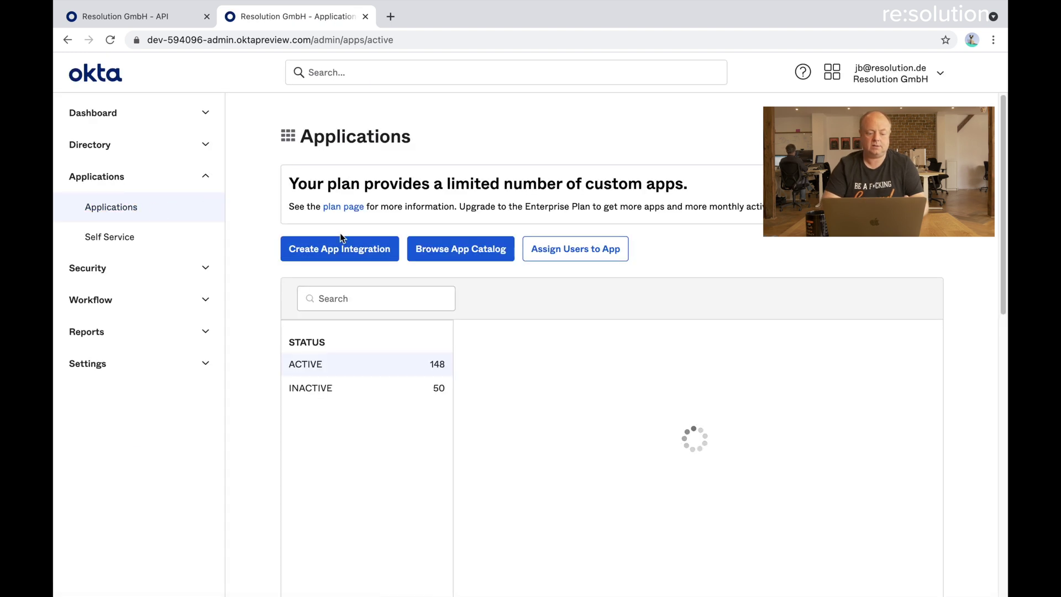
left_click(360, 256)
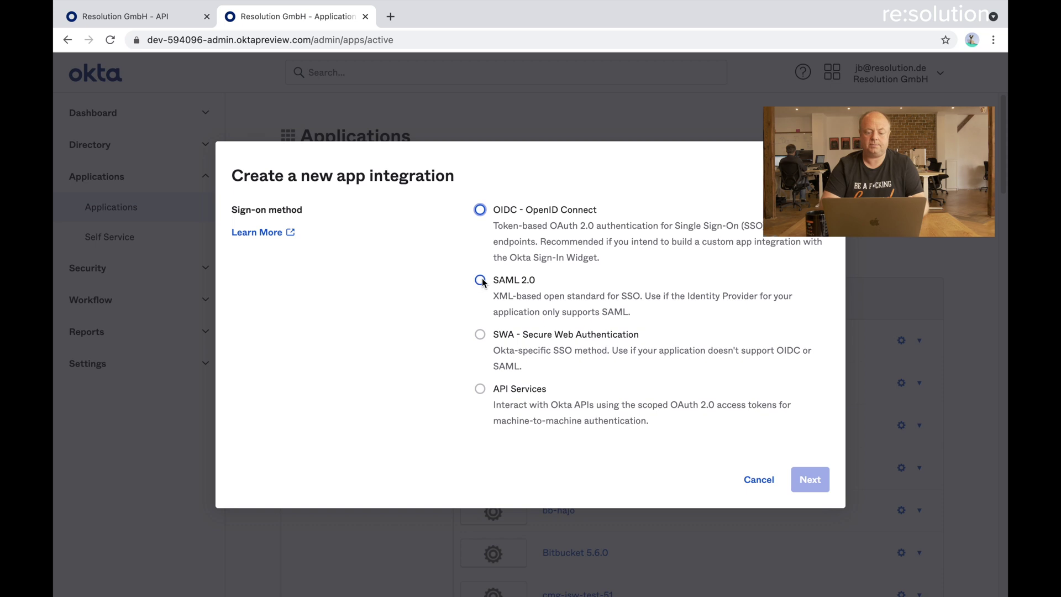
left_click(481, 280)
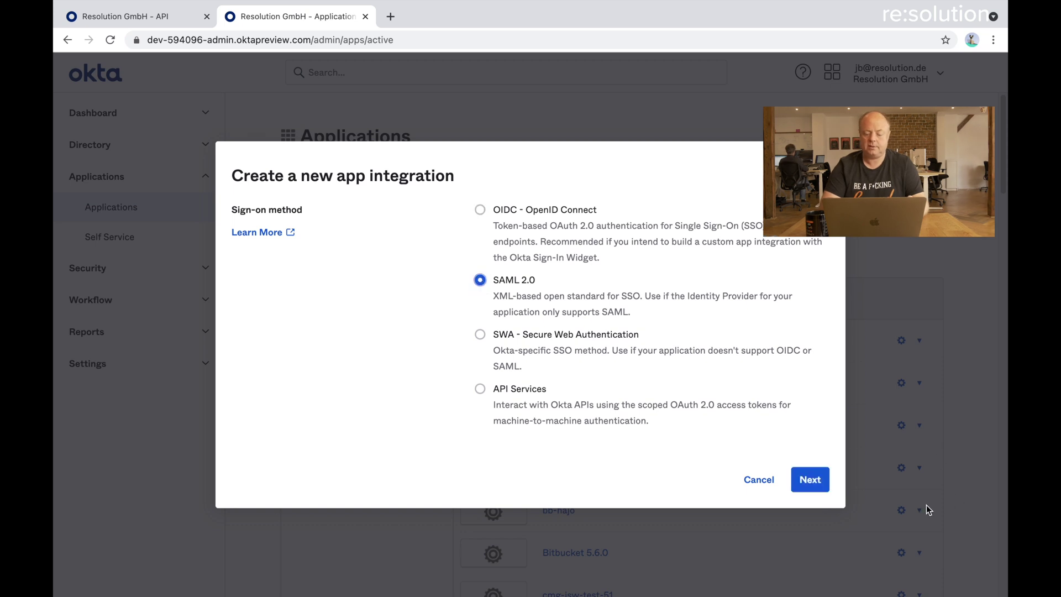
left_click(820, 479)
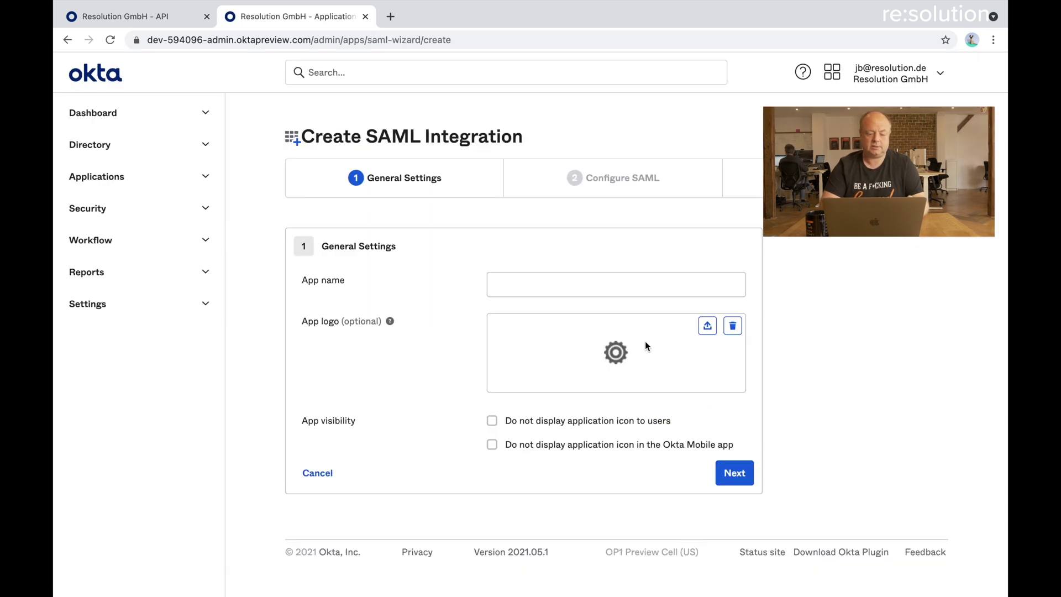
left_click(556, 289)
type("cr-")
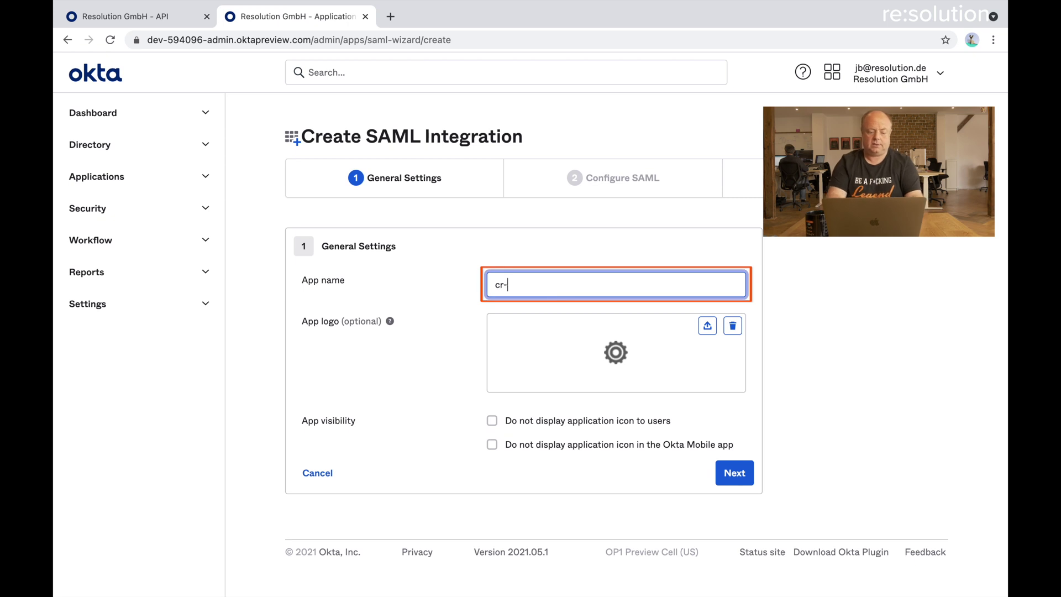
type("demo-jira")
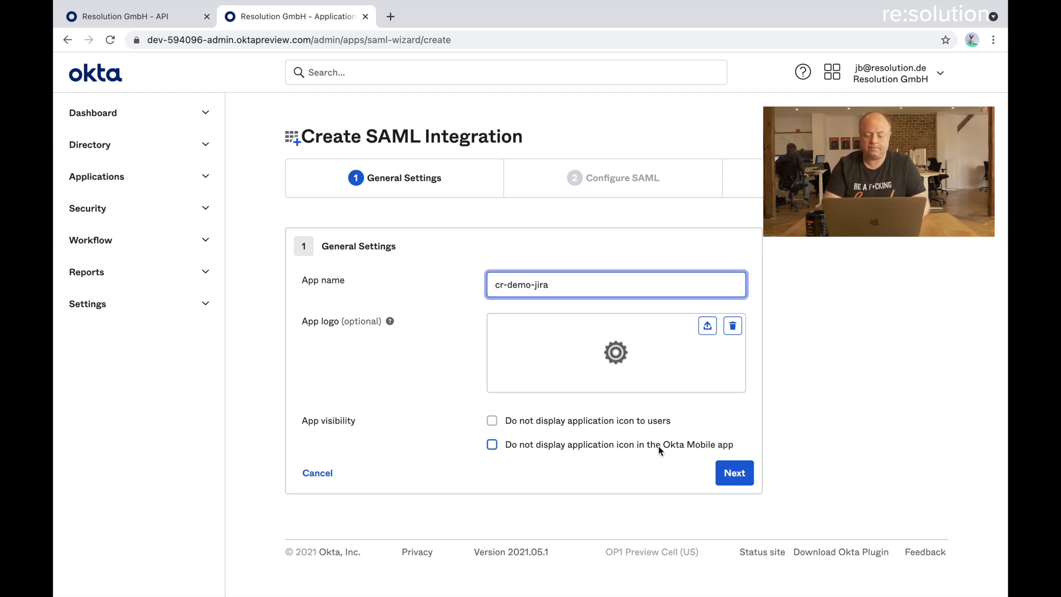
left_click(732, 473)
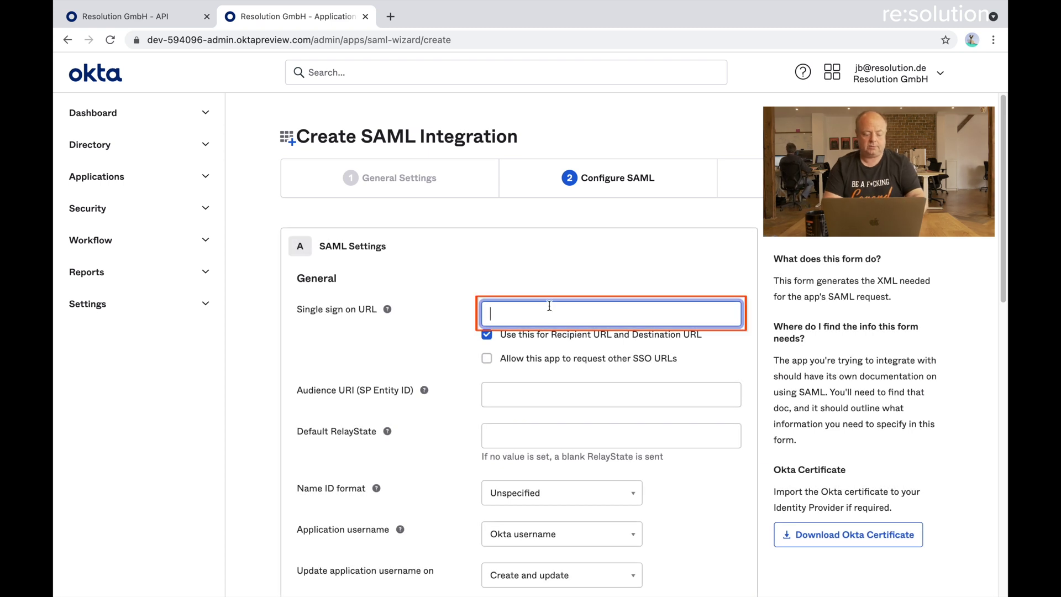
Paste the Jira samlsso URL as both Single sign-on URL and Audience URI, then continue
key("ctrl+v")
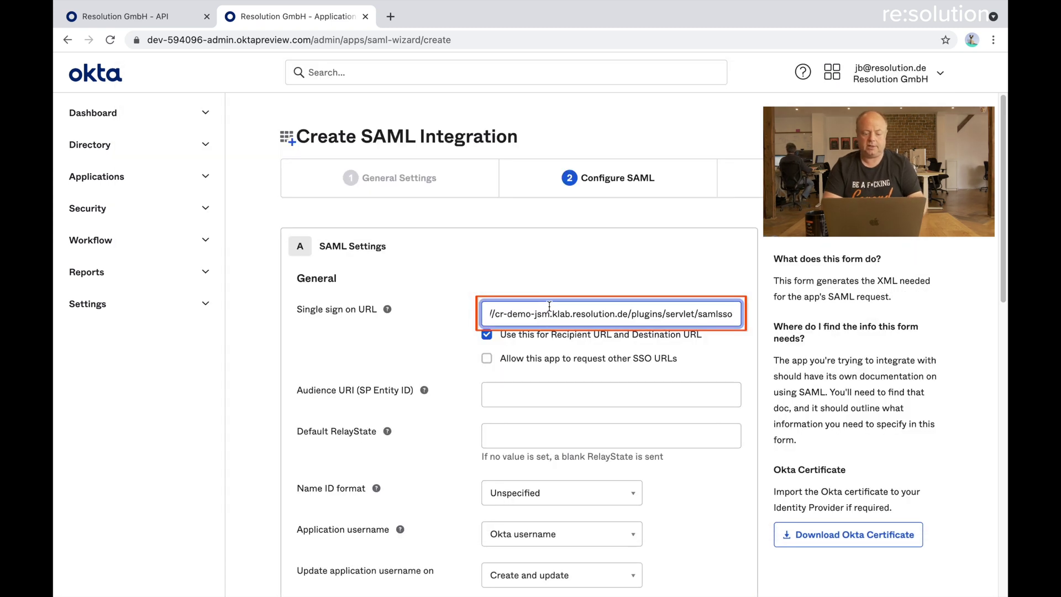
left_click(520, 390)
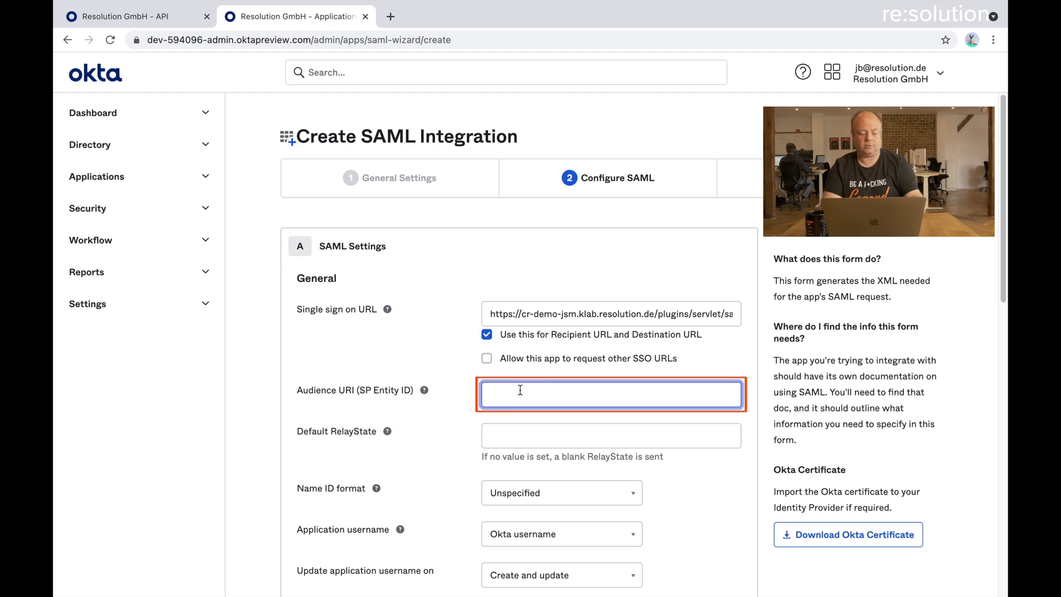
key("ctrl+v")
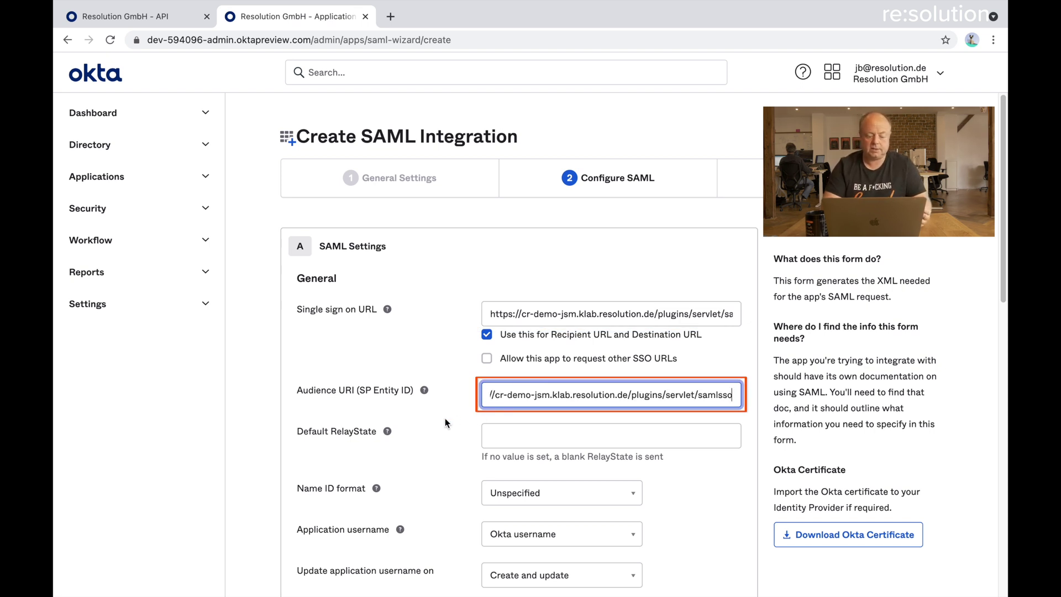
scroll(445, 418, "down", 3)
scroll(445, 419, "down", 2)
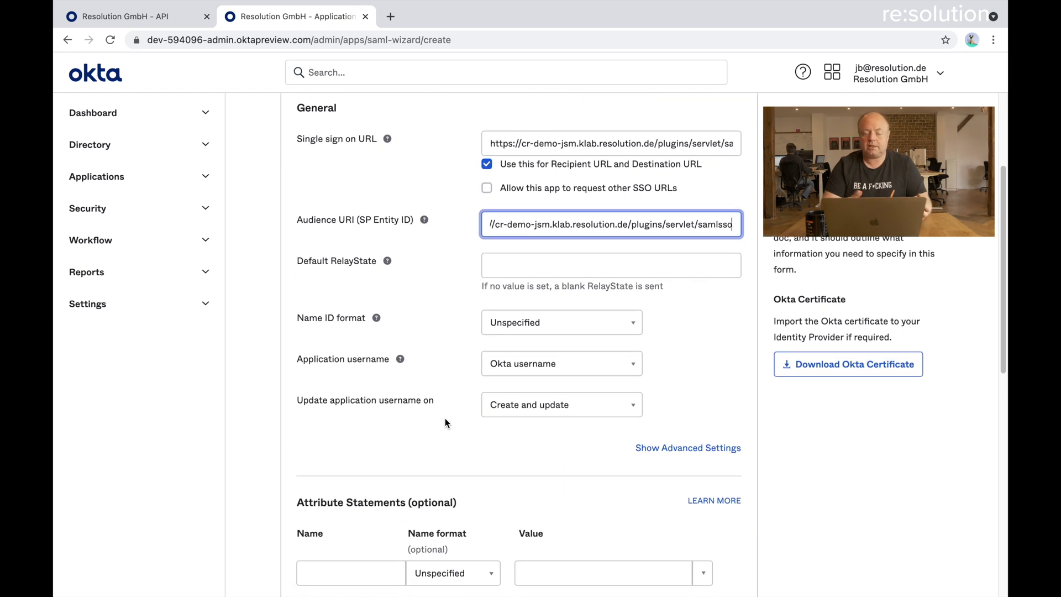
scroll(445, 423, "up", 2)
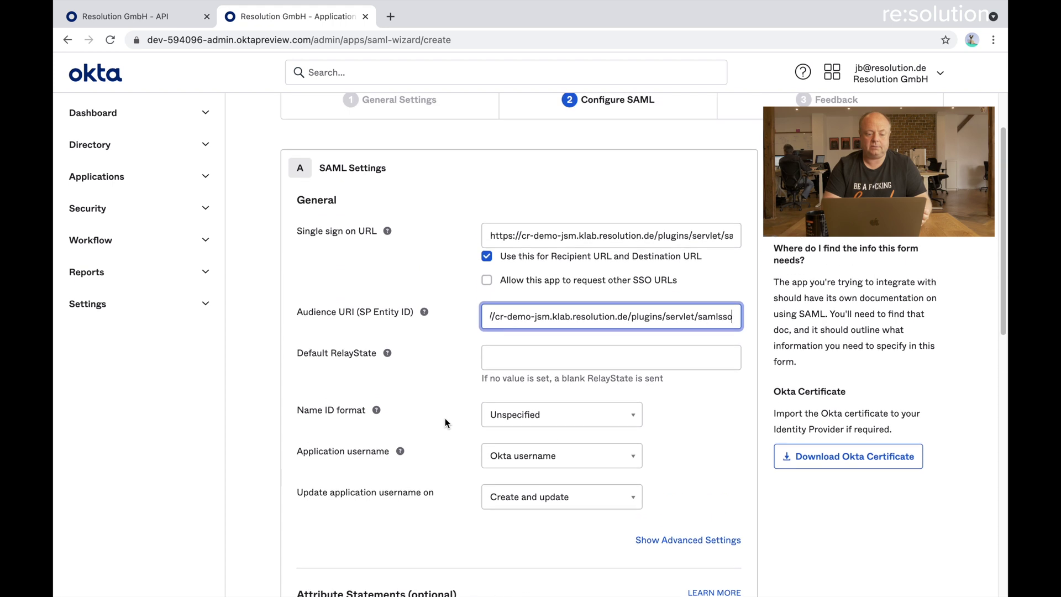
scroll(445, 423, "down", 2)
scroll(445, 419, "down", 5)
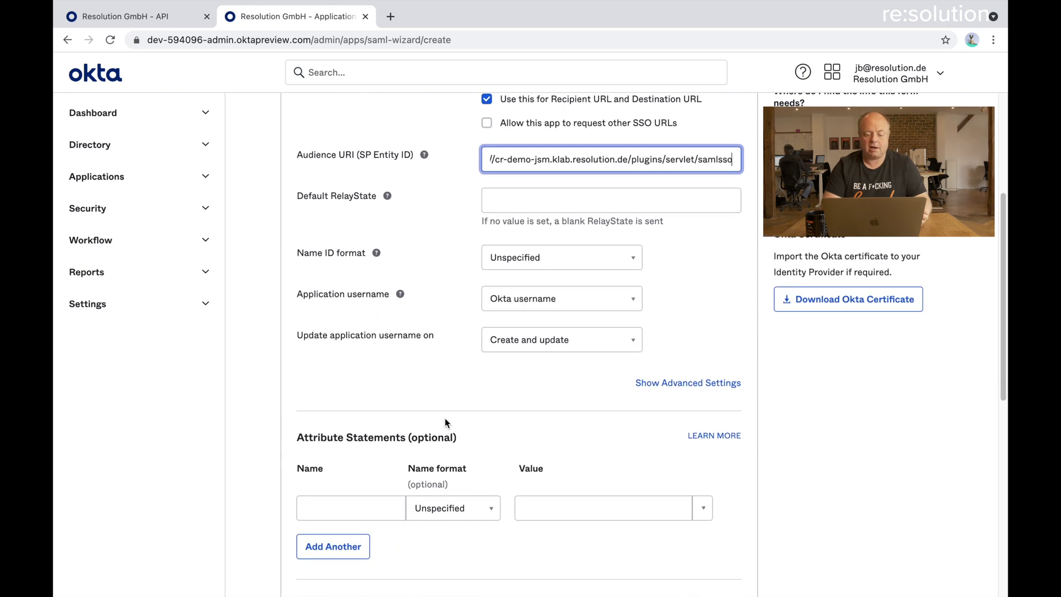
scroll(445, 418, "down", 2)
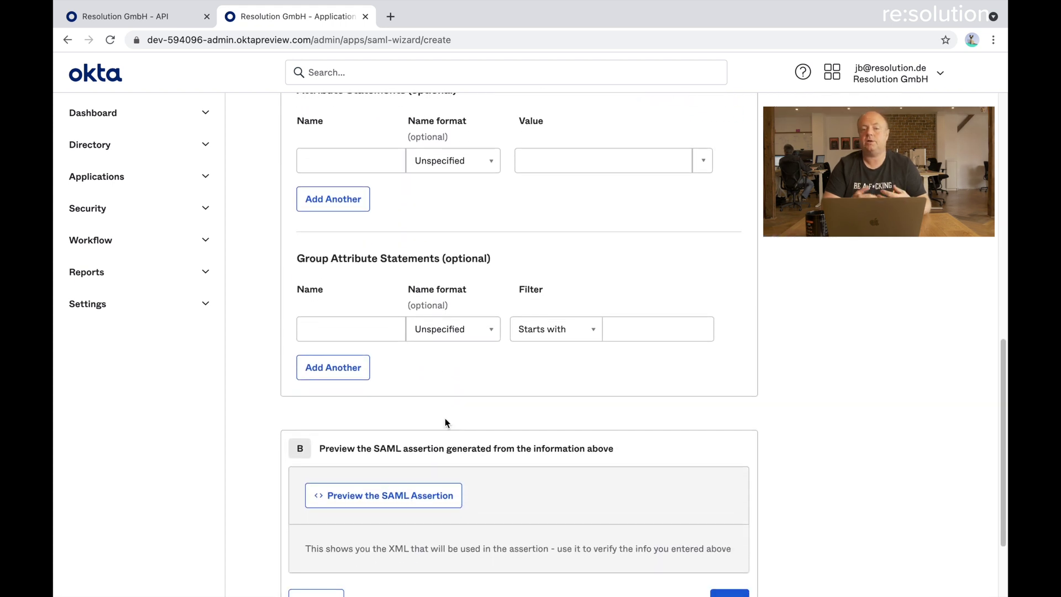
scroll(445, 417, "down", 2)
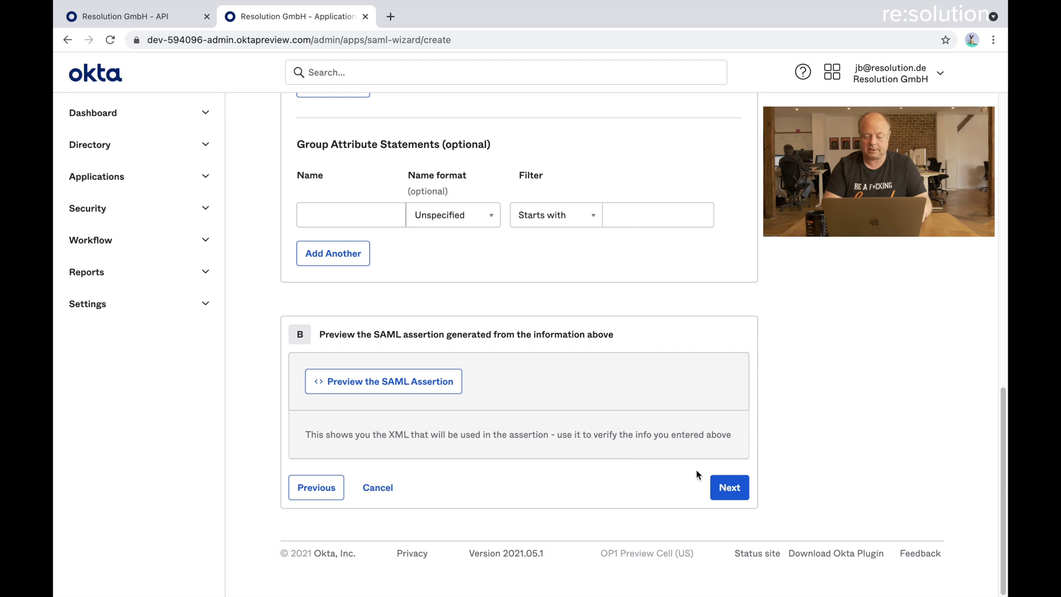
left_click(718, 485)
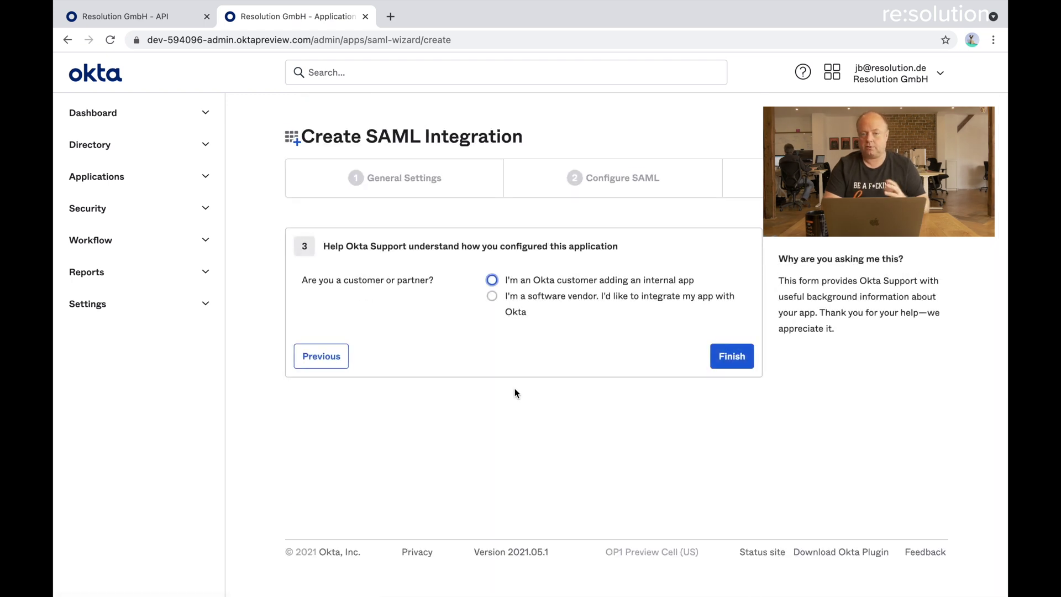
Finish creating cr-demo-jira as an Okta customer's internal app
left_click(491, 282)
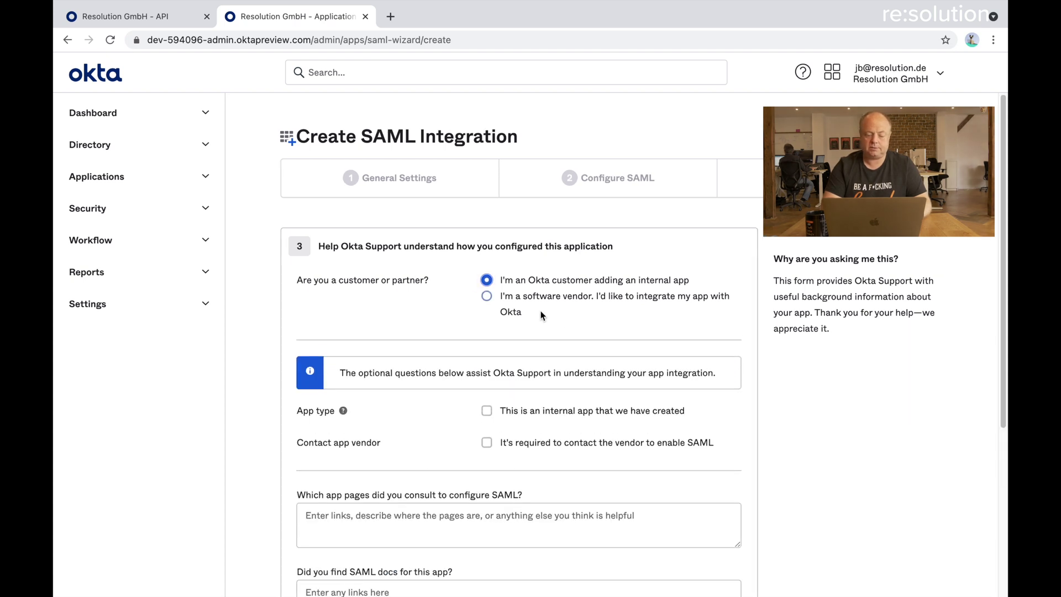
scroll(581, 320, "down", 5)
left_click(728, 488)
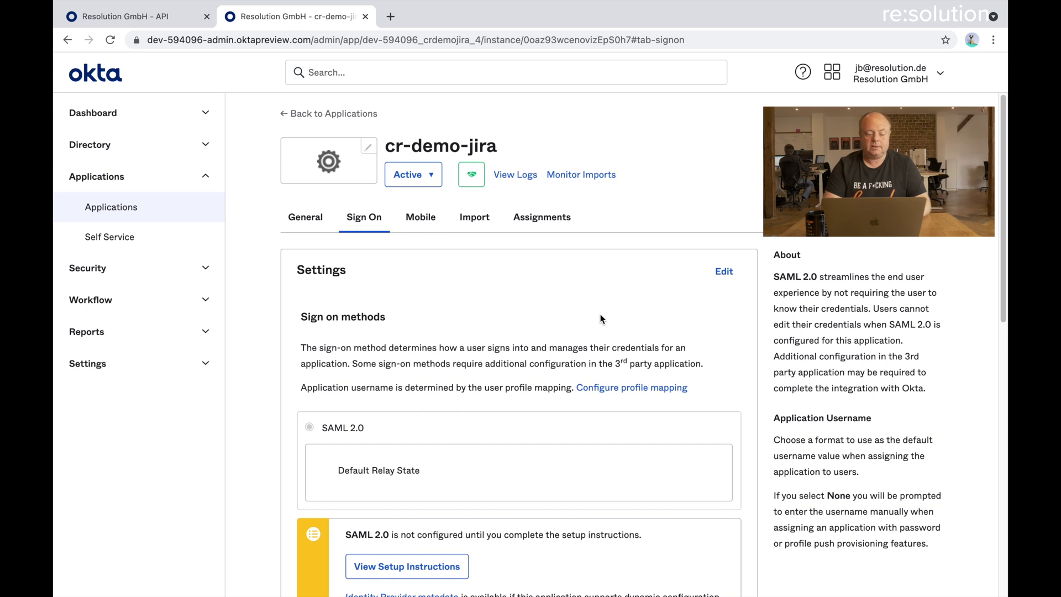
Copy the link address of the app's Identity Provider metadata
scroll(600, 315, "down", 2)
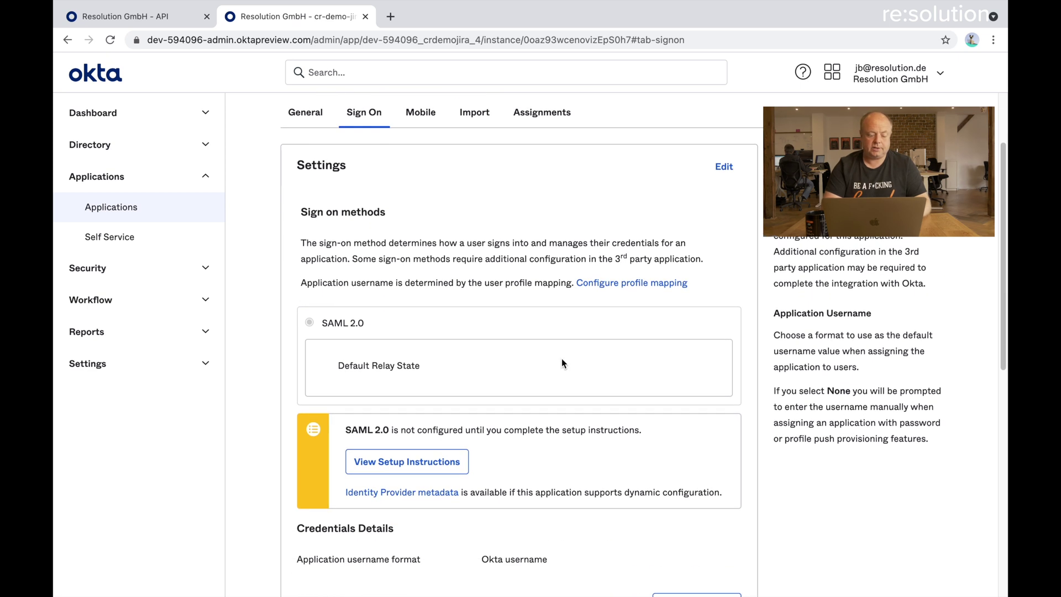
right_click(414, 496)
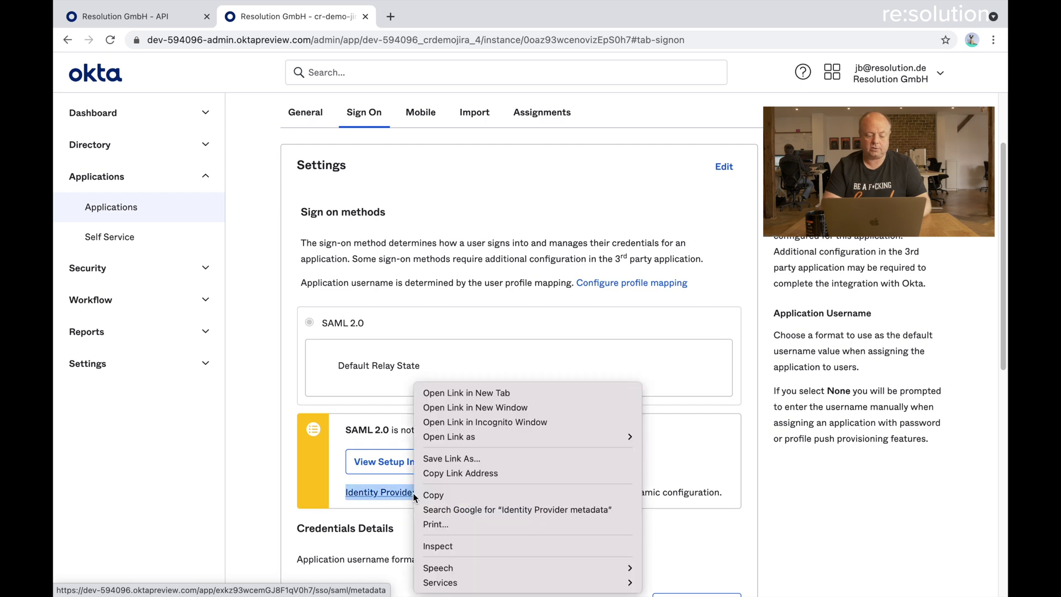
left_click(439, 474)
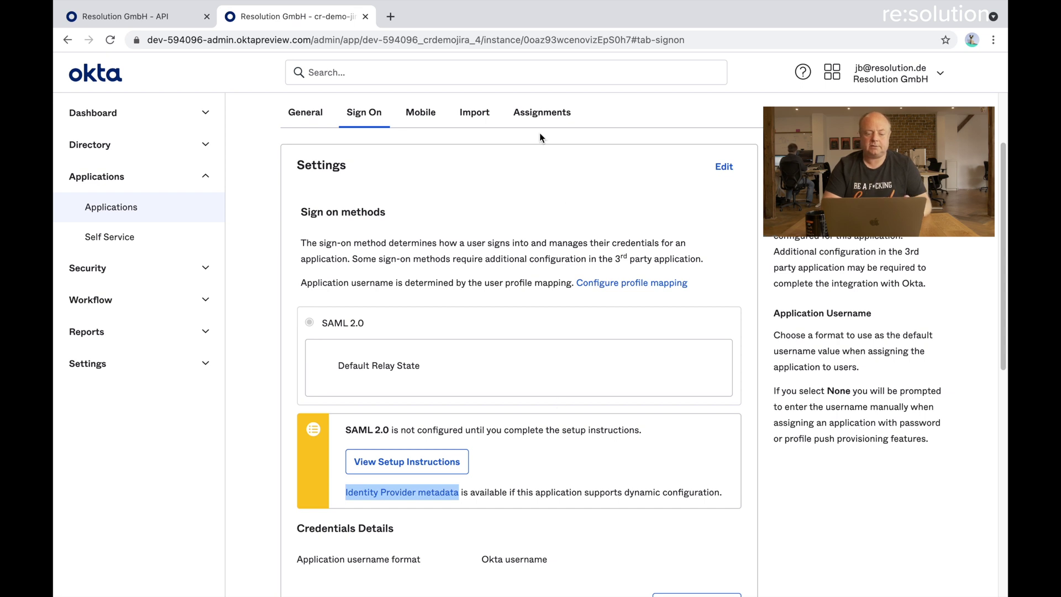
Assign the Everyone group to cr-demo-jira, then switch back to the Jira window
left_click(542, 113)
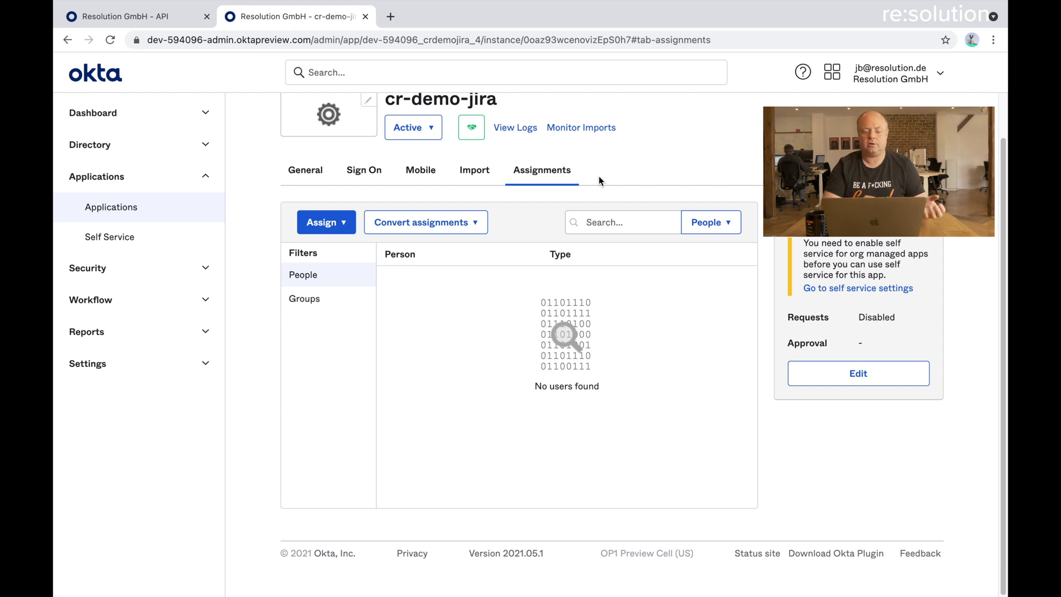
left_click(302, 304)
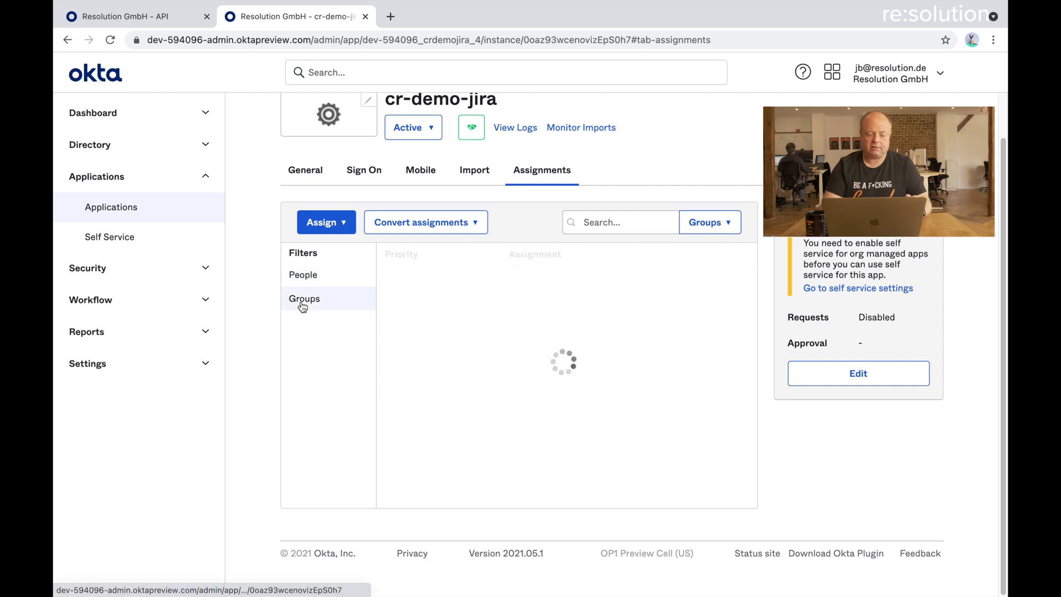
left_click(341, 229)
left_click(342, 271)
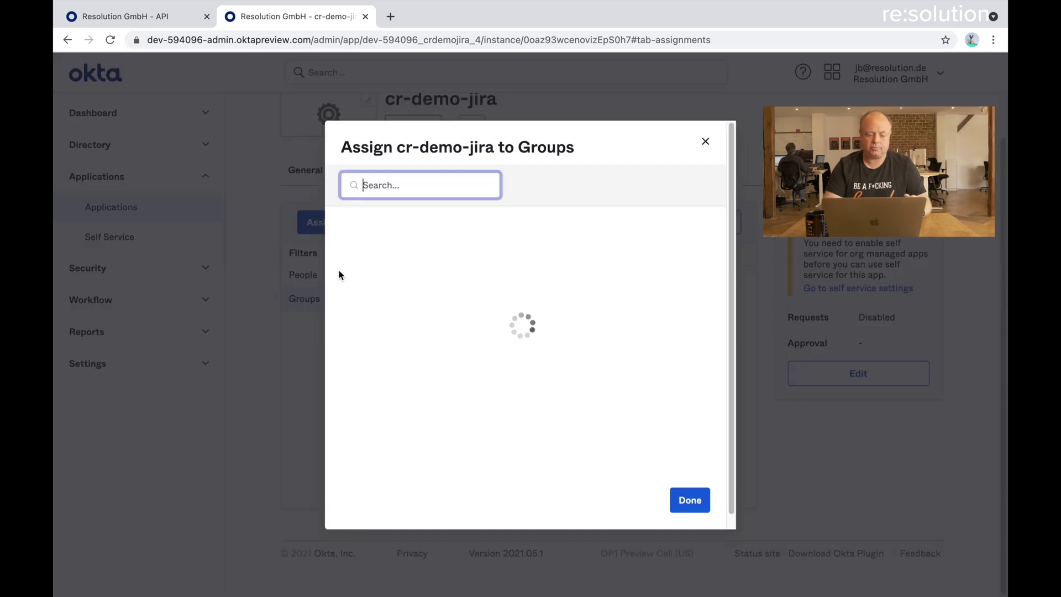
type("Ever")
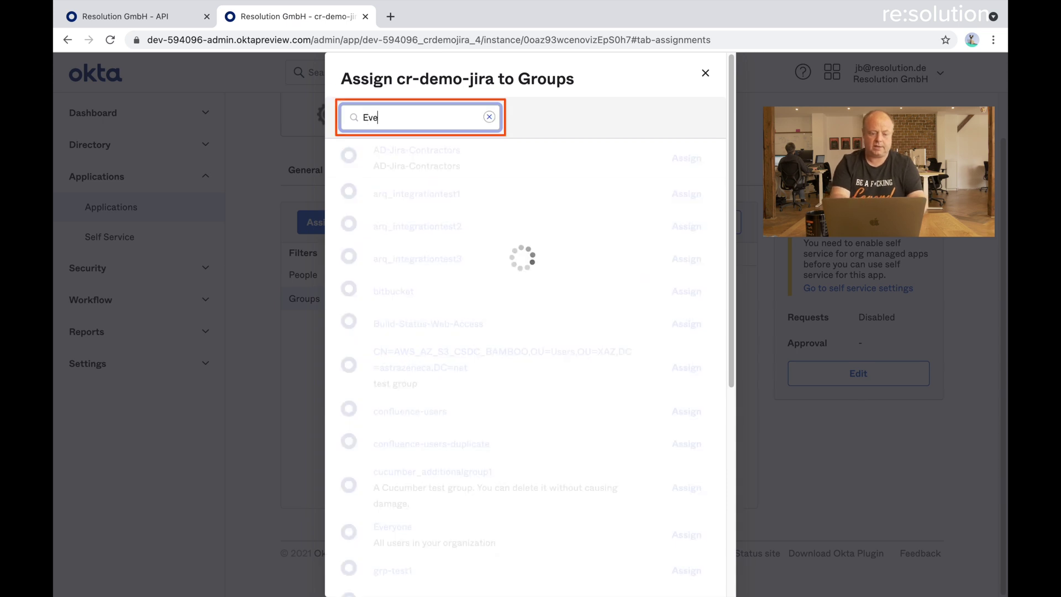
left_click(690, 227)
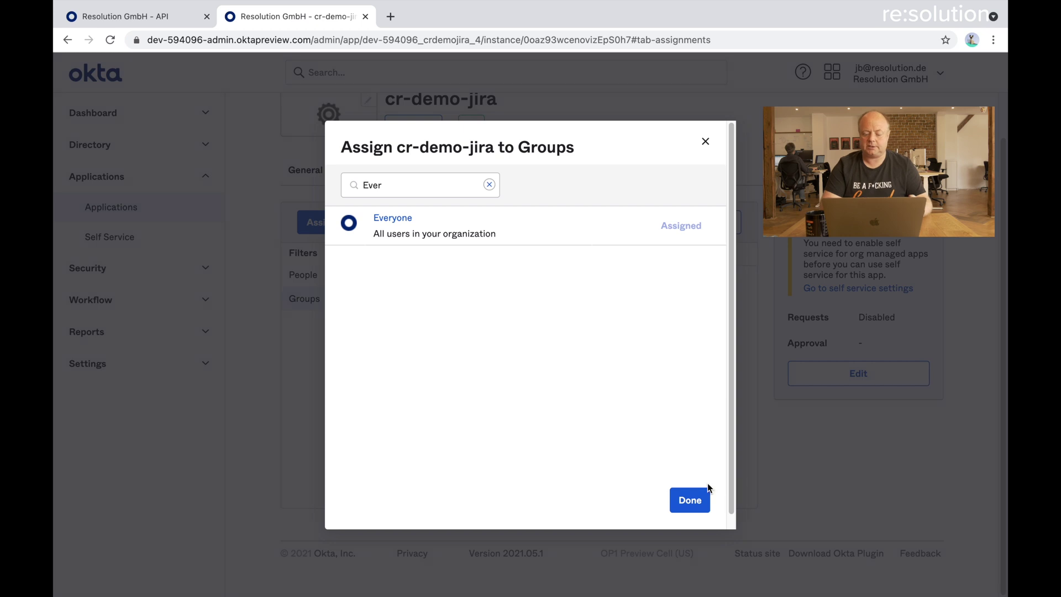
left_click(687, 504)
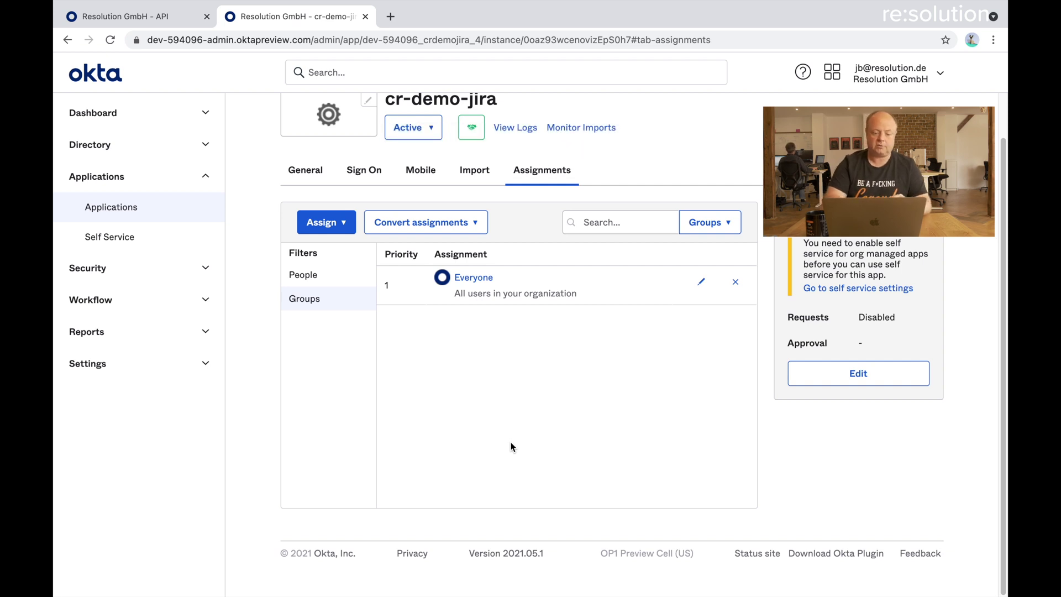
key("ctrl+Left")
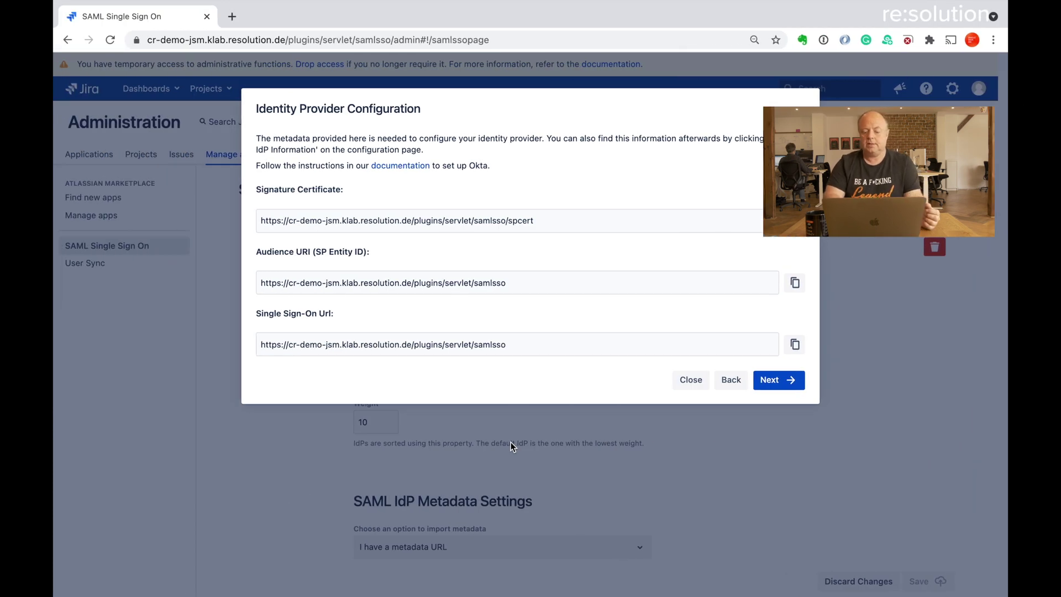
Import the Okta metadata from the pasted Metadata URL and continue to the User ID step
left_click(773, 382)
left_click(348, 231)
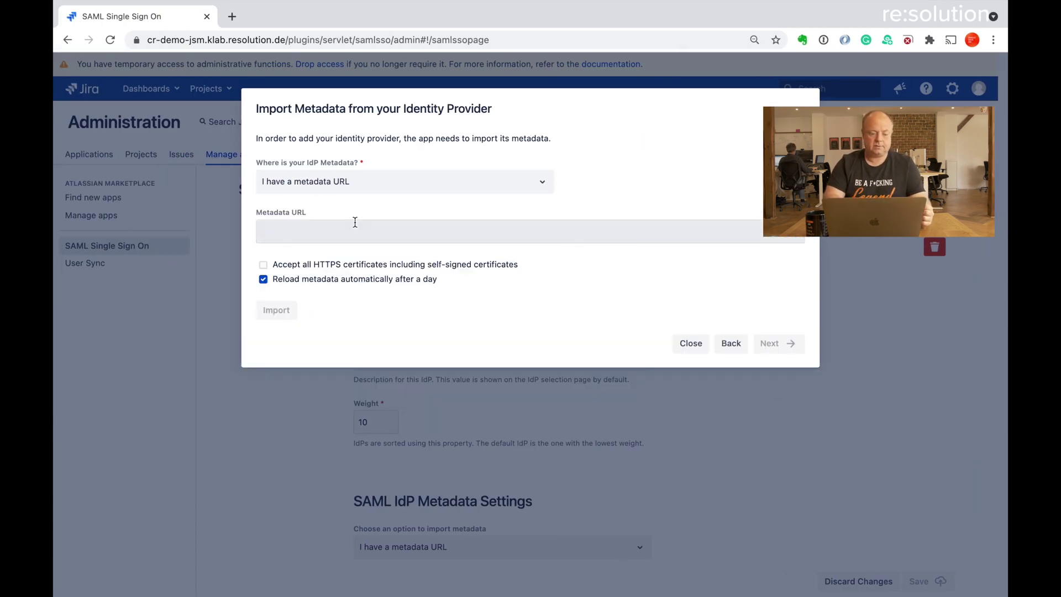
key("super+v")
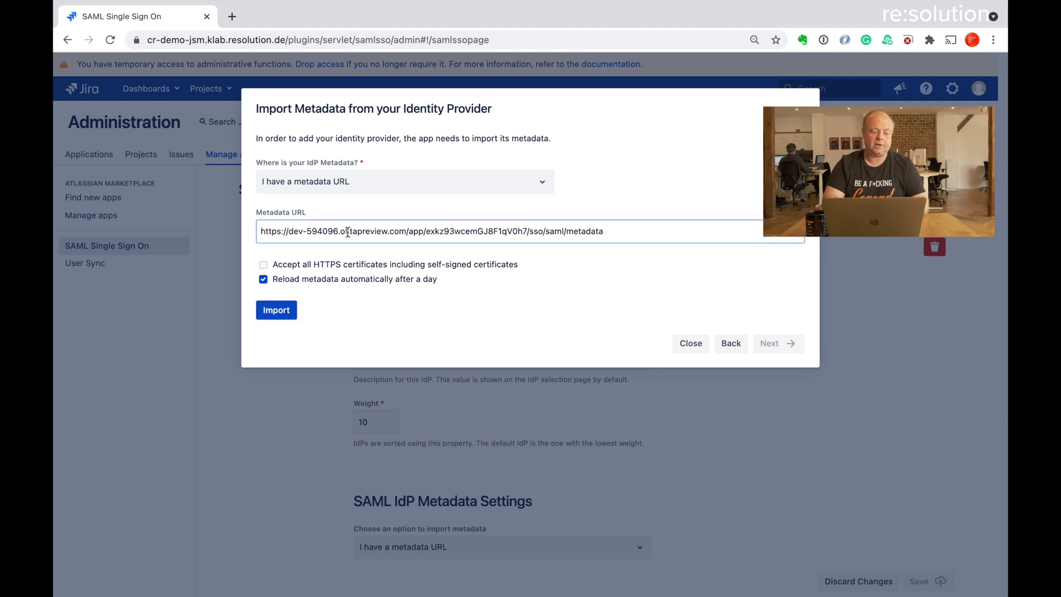
left_click(279, 307)
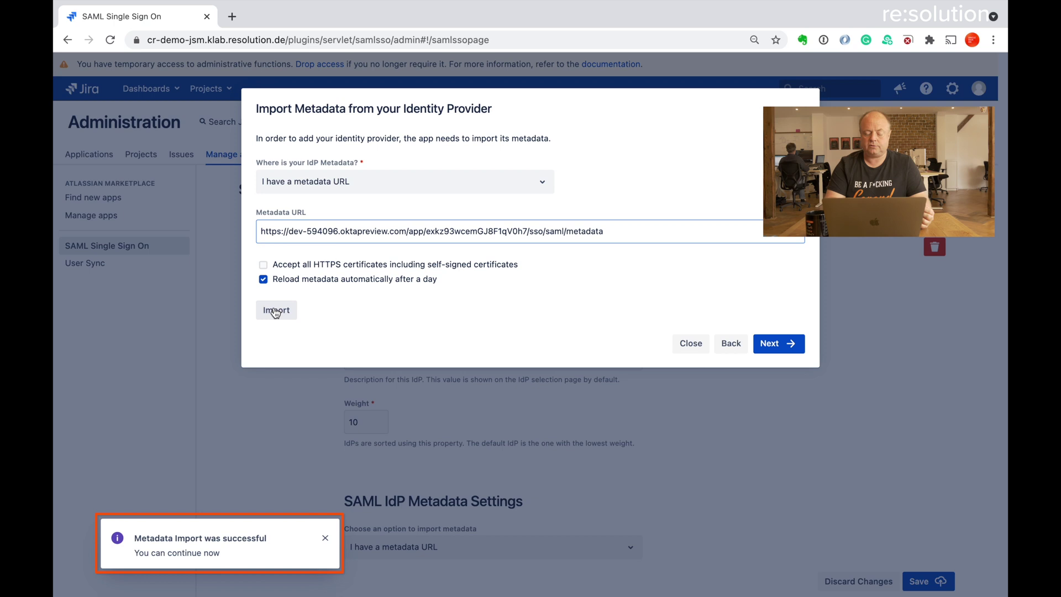
left_click(774, 335)
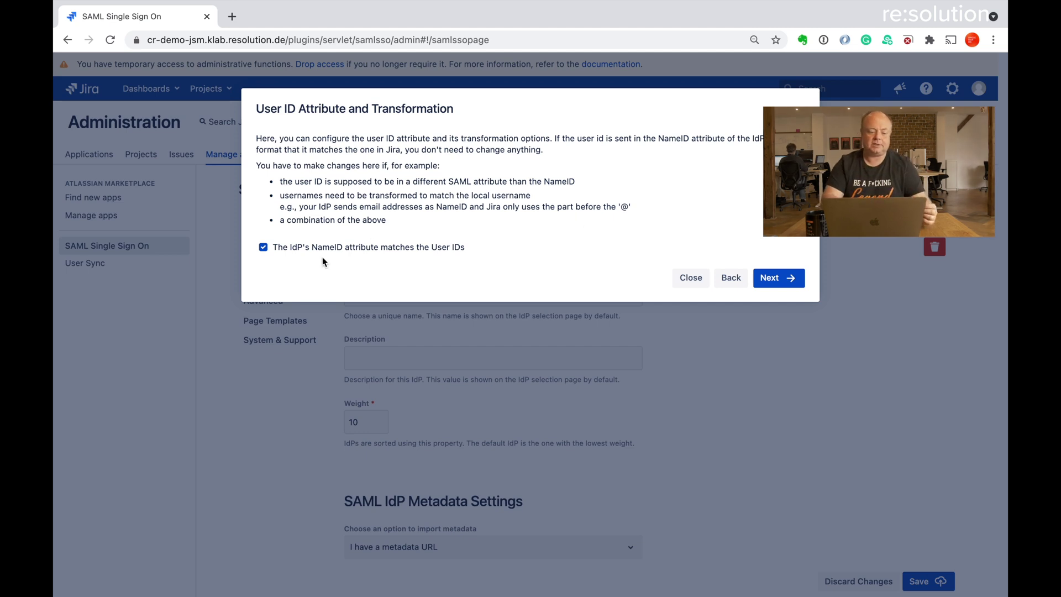
left_click(263, 247)
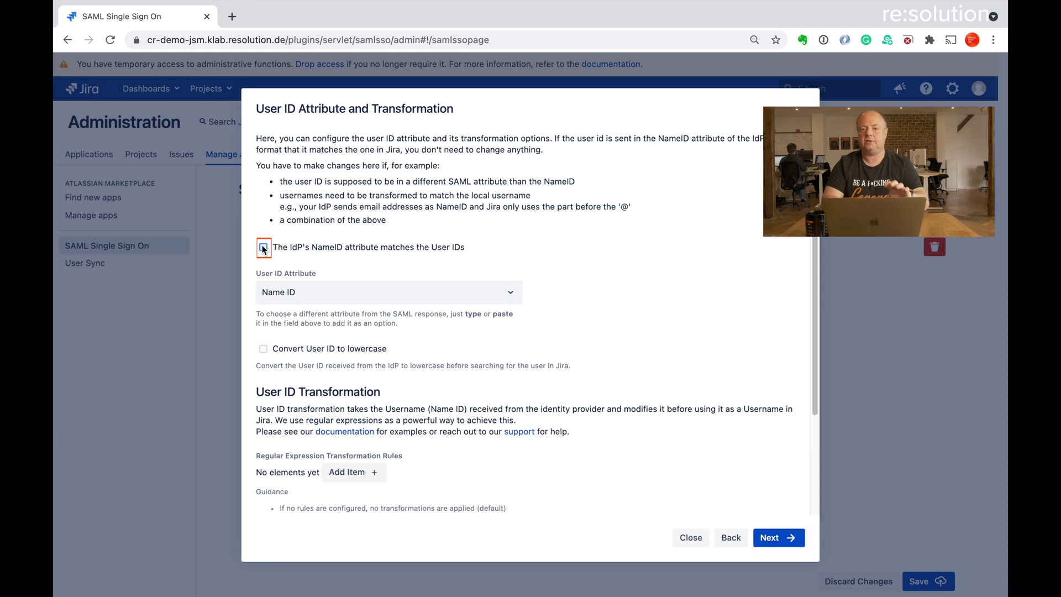
left_click(263, 247)
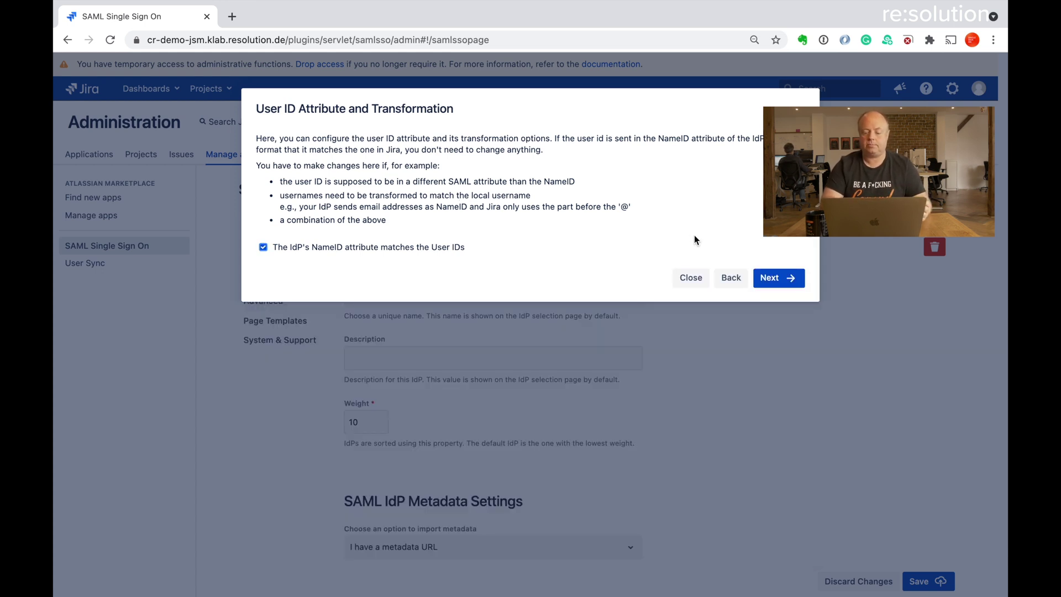
Set User Update Method to 'Update with UserSync connector' using 'new Okta', then Save & Next
left_click(776, 276)
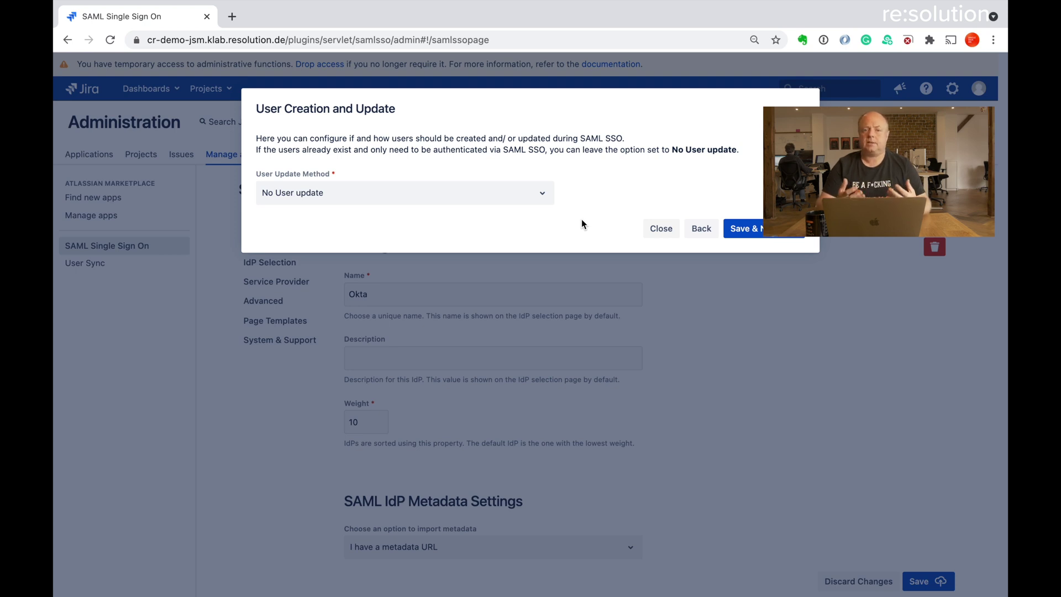
left_click(544, 200)
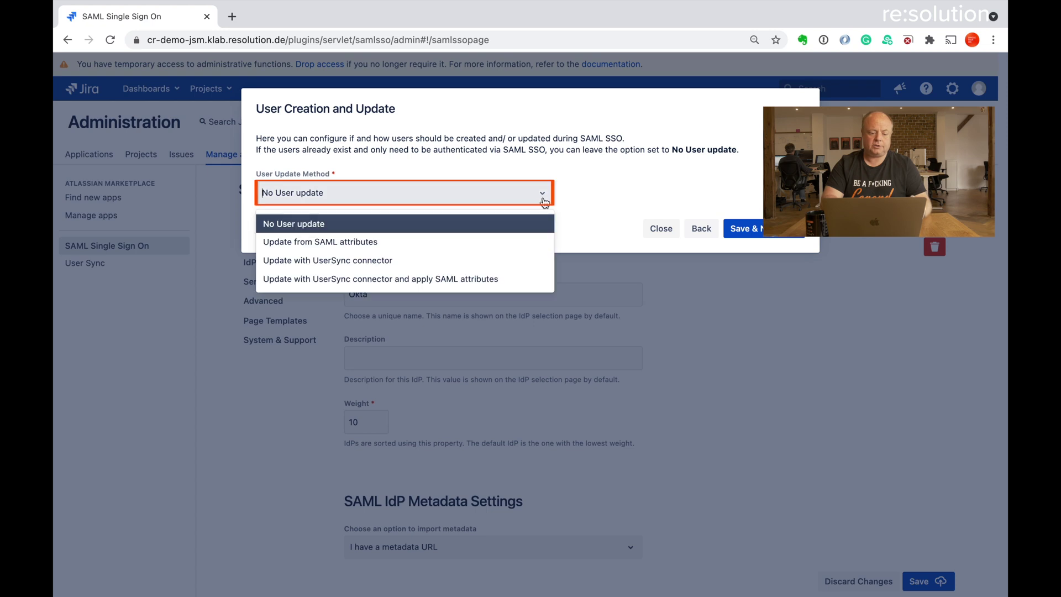
left_click(466, 260)
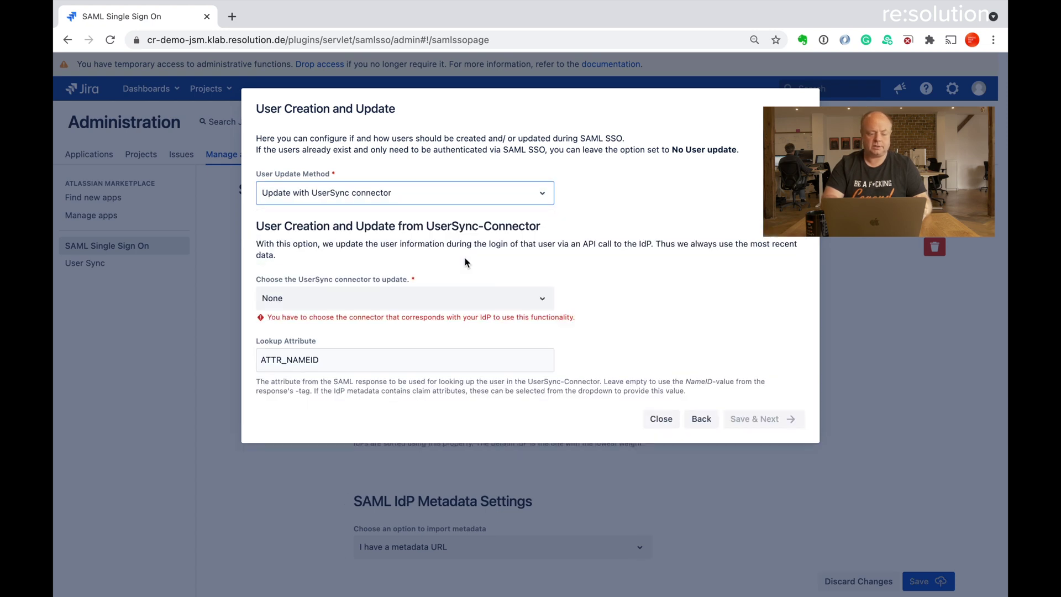
left_click(467, 299)
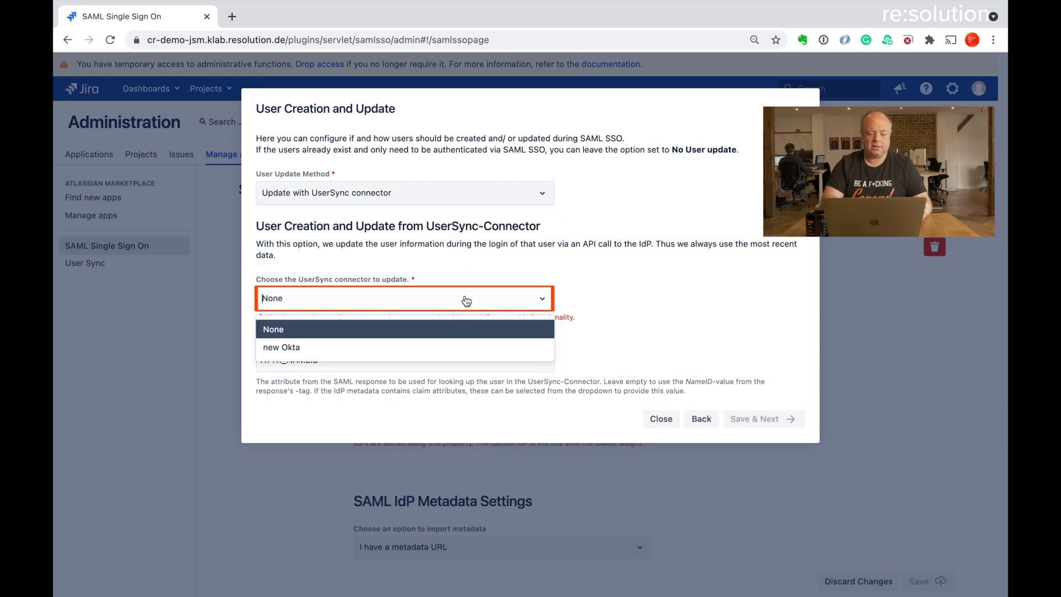
left_click(426, 347)
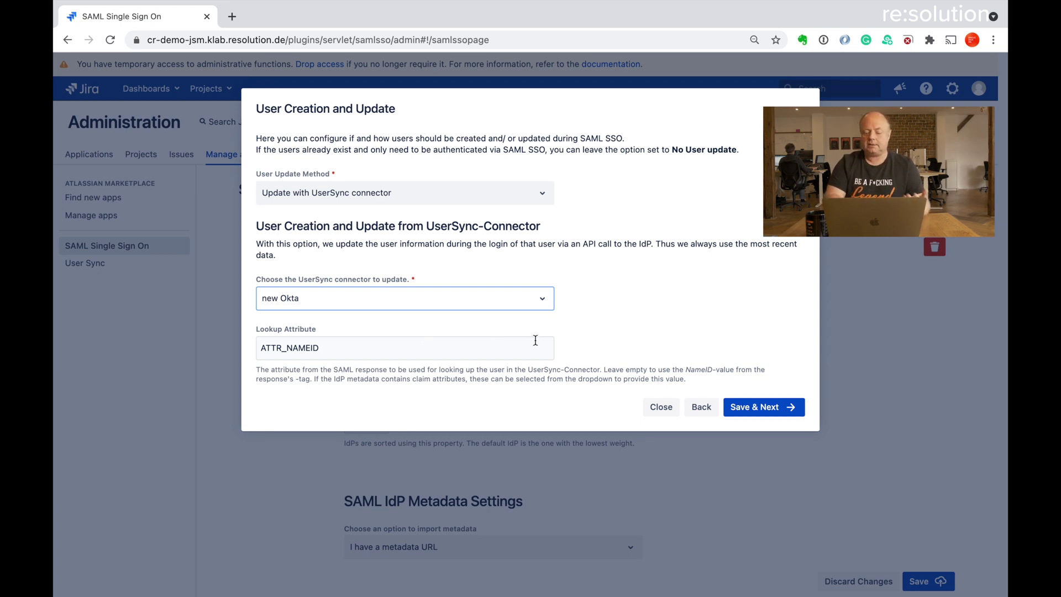
left_click(756, 407)
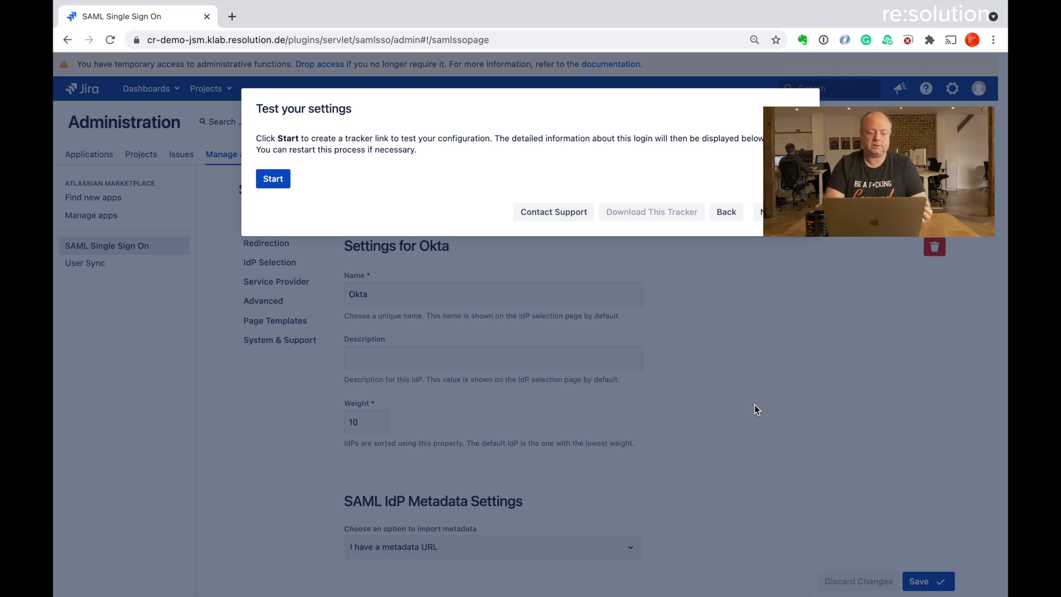
Start a settings test to generate the SAML tracker link
left_click(280, 183)
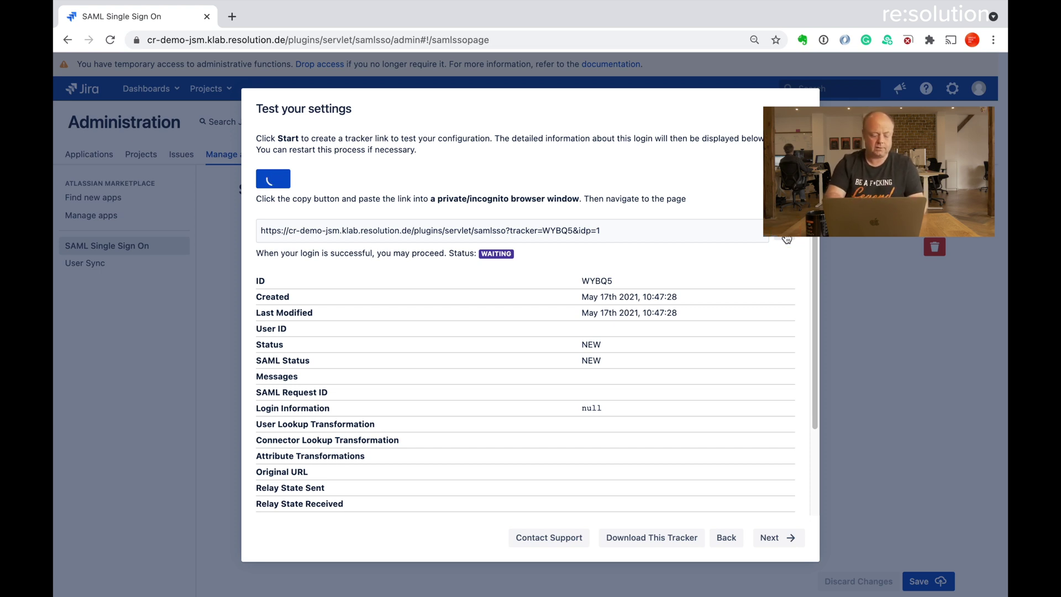
Open an incognito browser window and load the copied tracker link
key("alt+space")
type("in")
key("Return")
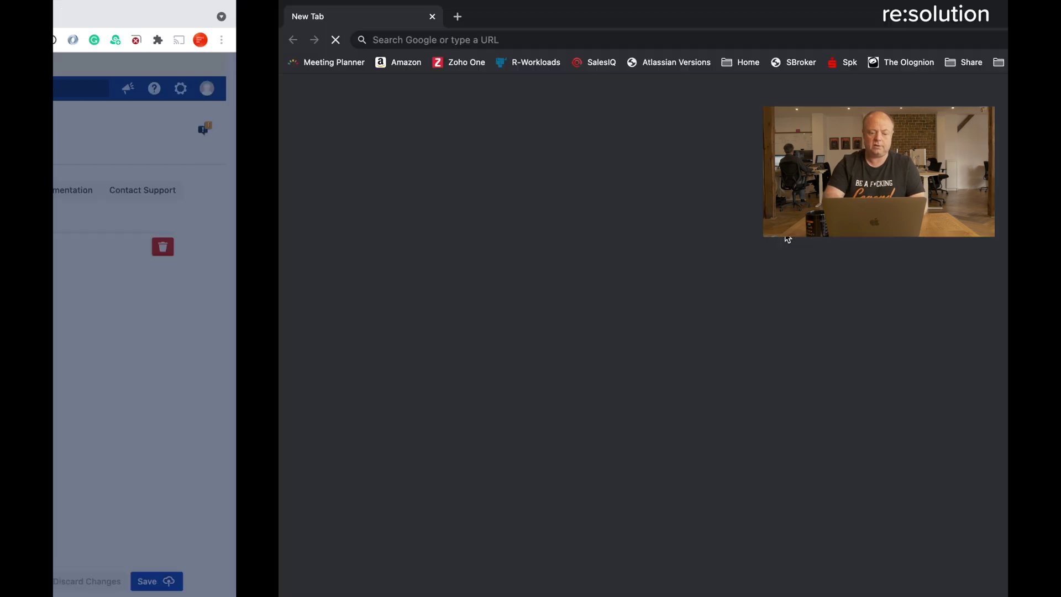
type("https://cr-demo-jsm.klab.resolution.de/plugins/servlet/samlsso?tracker=WYBQ5&idp=1")
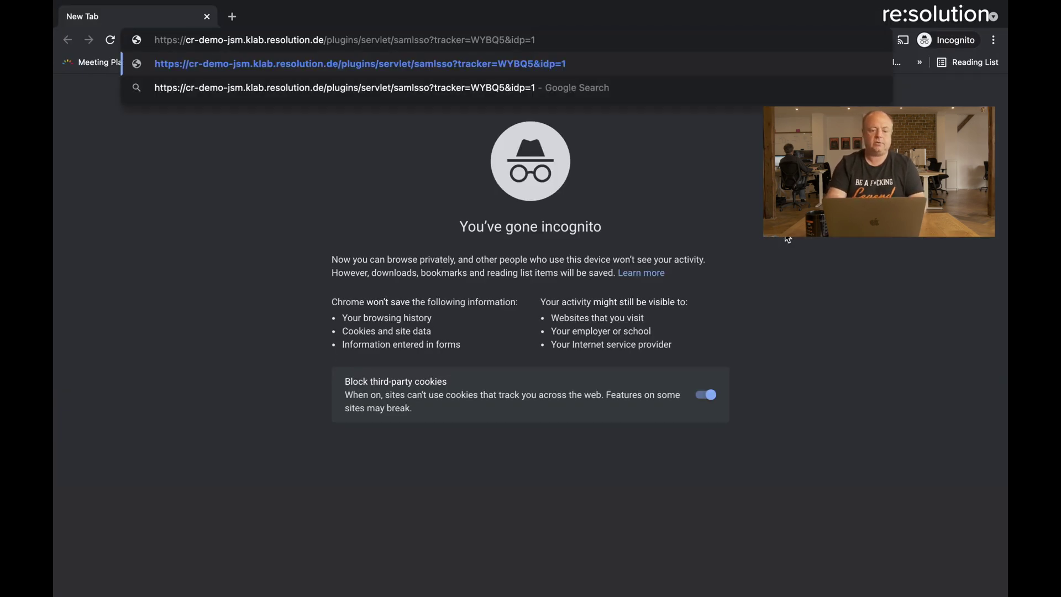
key("Return")
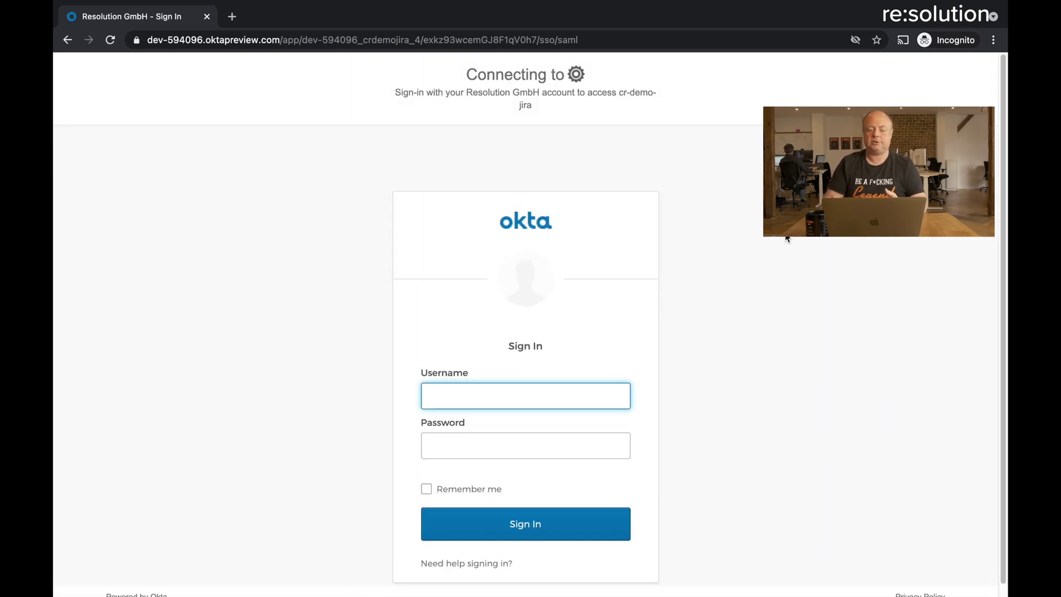
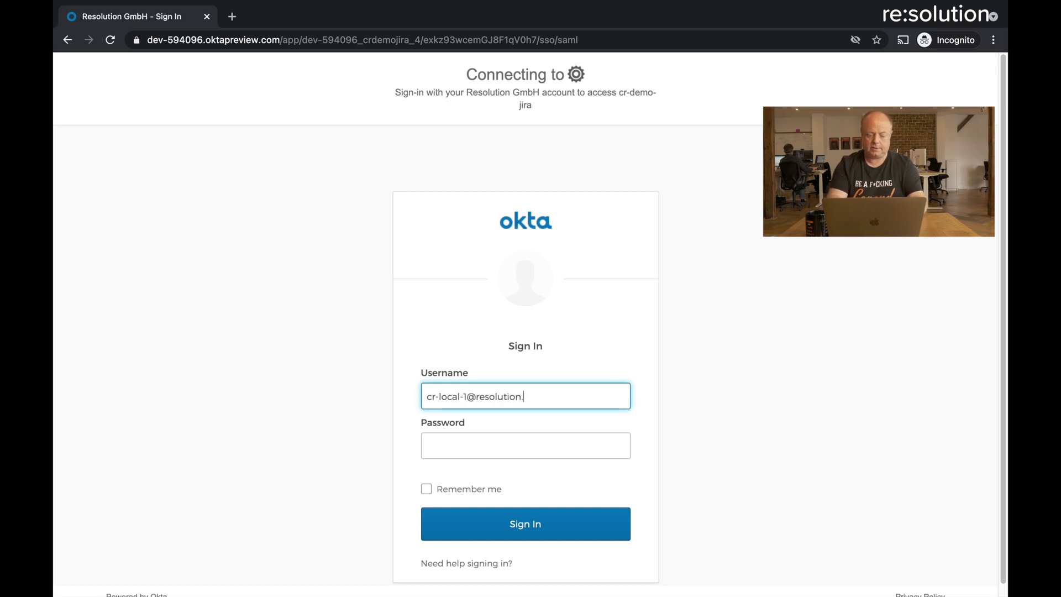
Sign in to Okta with the test user's username and password
key("Tab")
type("••")
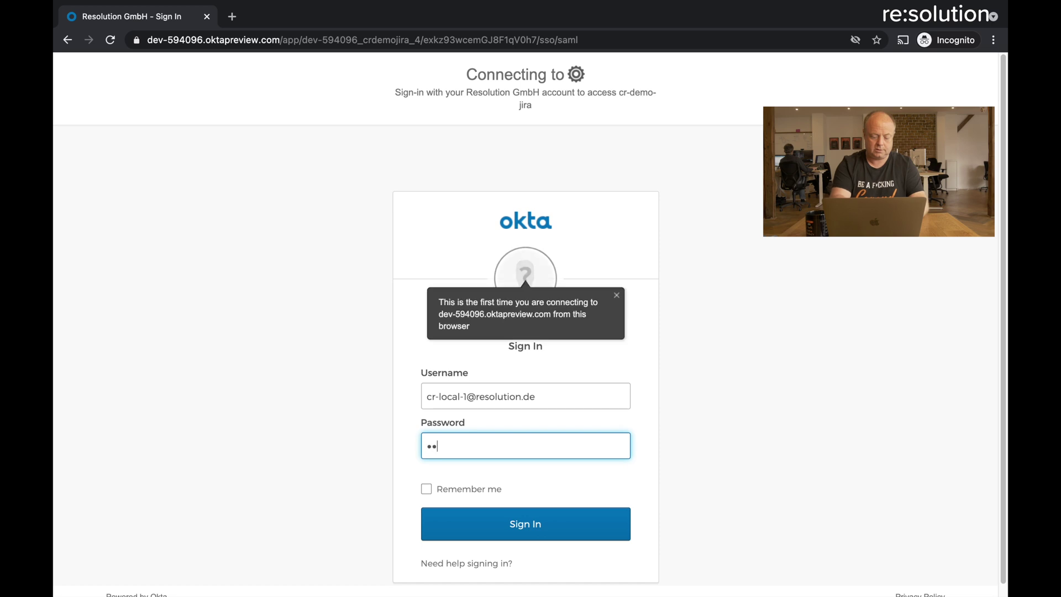
type("•••••••")
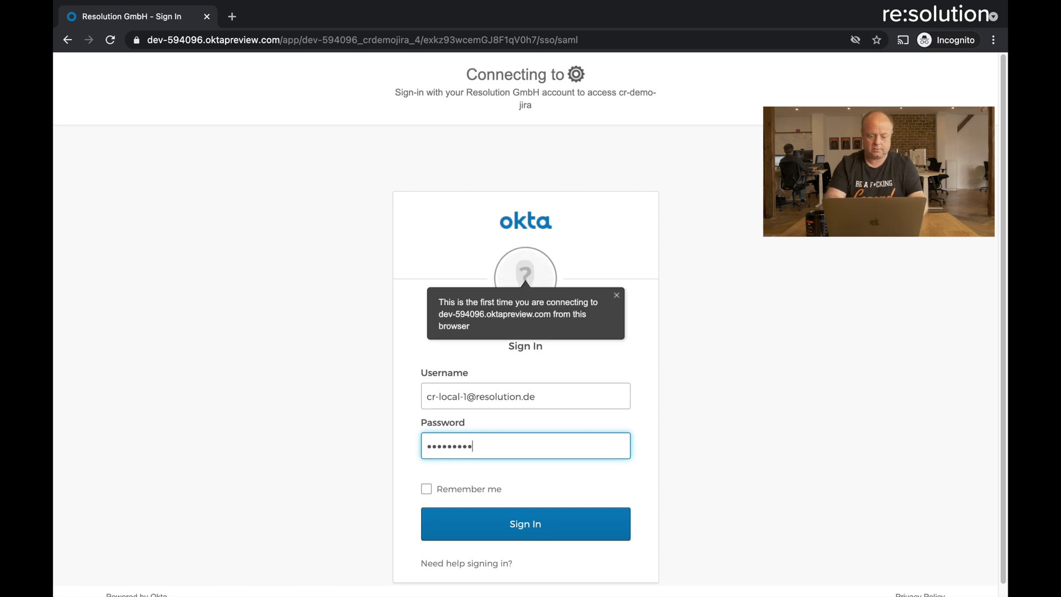
left_click(534, 525)
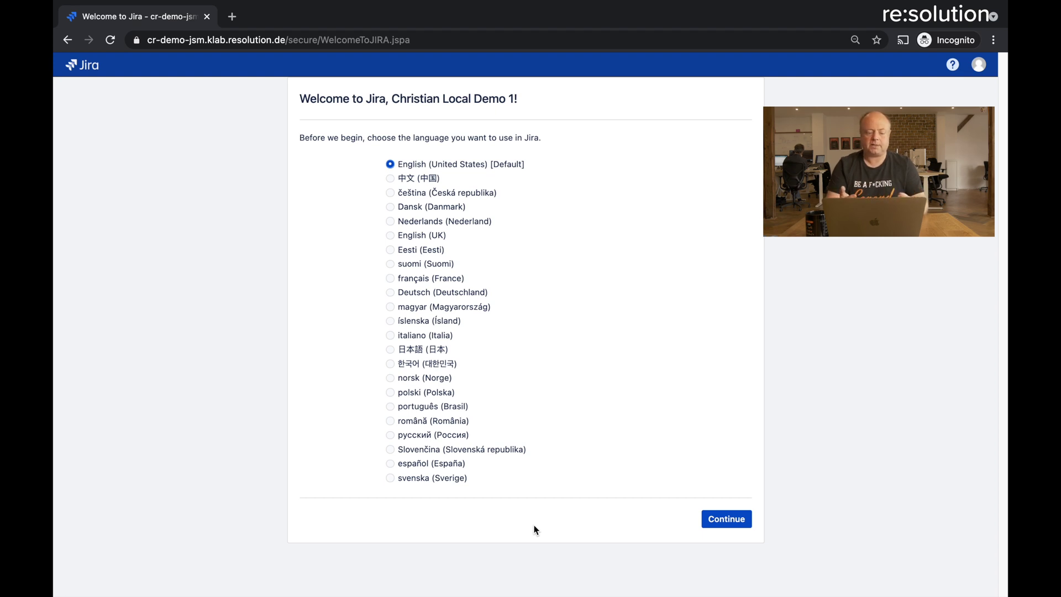
Back in Jira, scroll through the tracker's captured SAML response and request details
key("super+Tab")
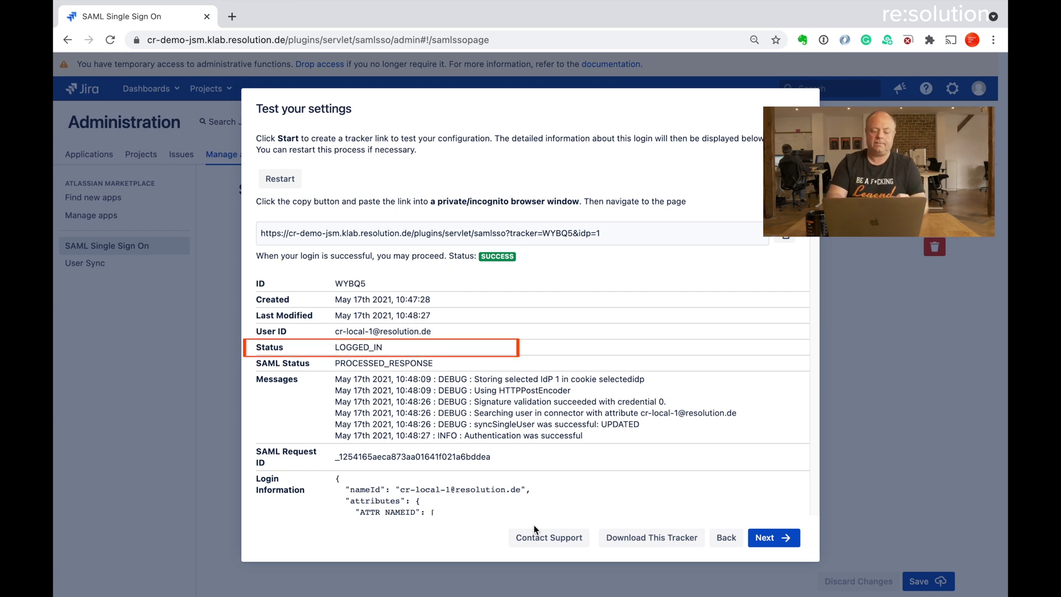
scroll(576, 503, "down", 10)
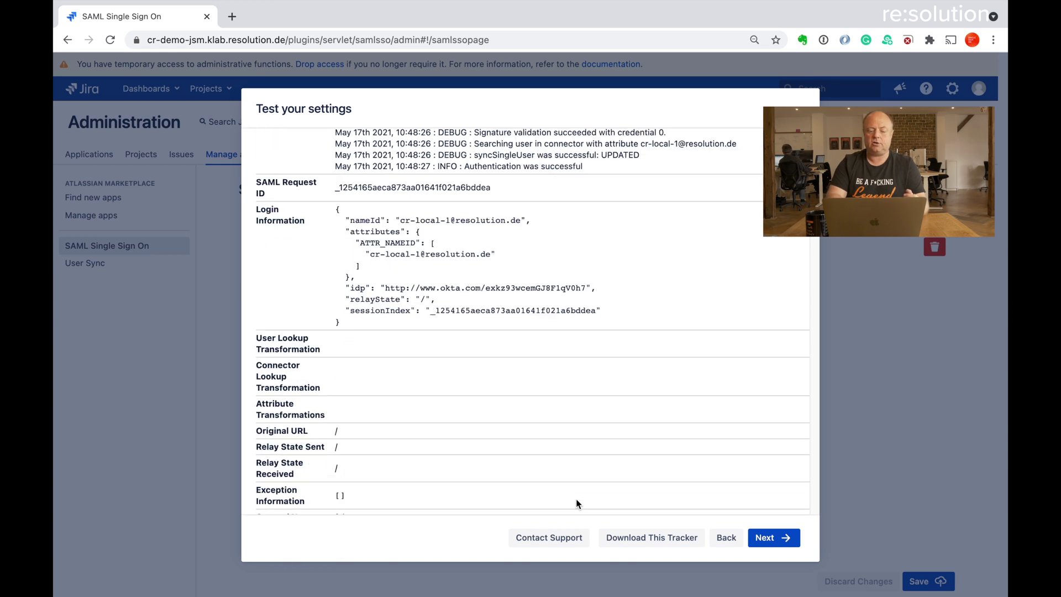
scroll(575, 502, "down", 15)
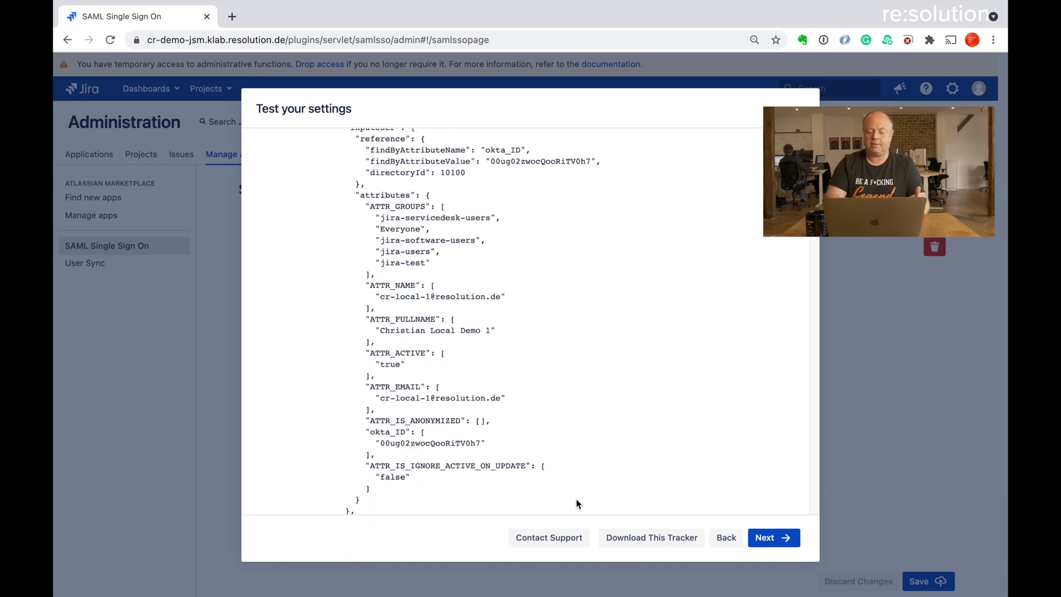
scroll(575, 502, "down", 20)
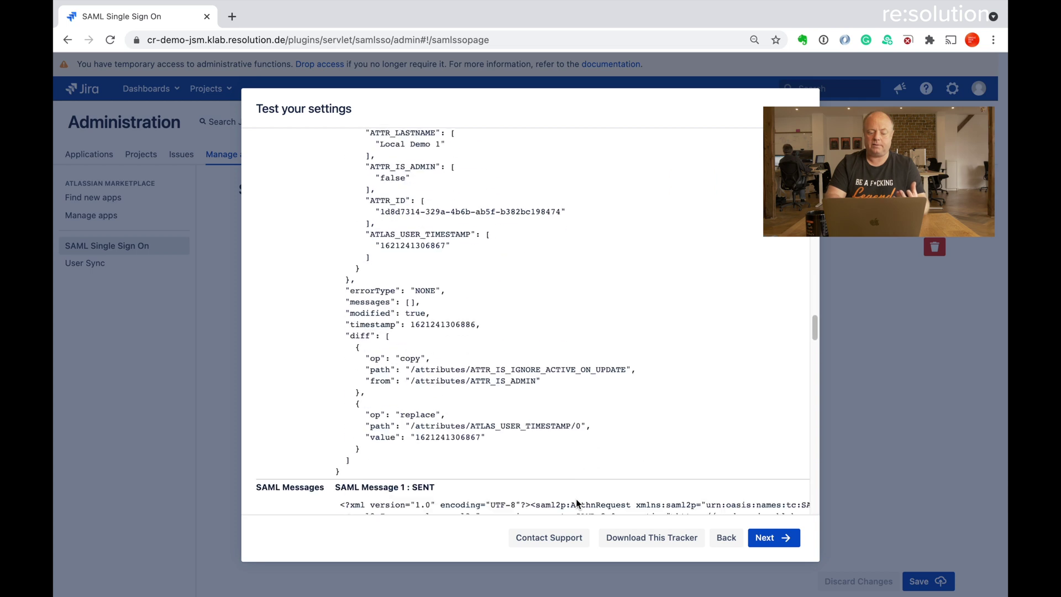
scroll(575, 499, "down", 6)
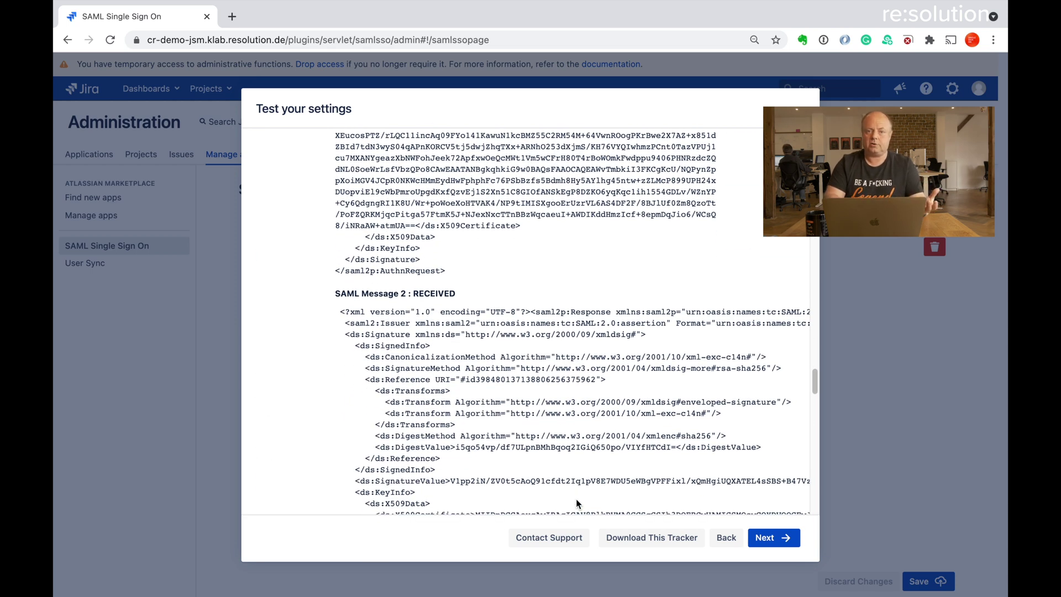
scroll(576, 501, "down", 15)
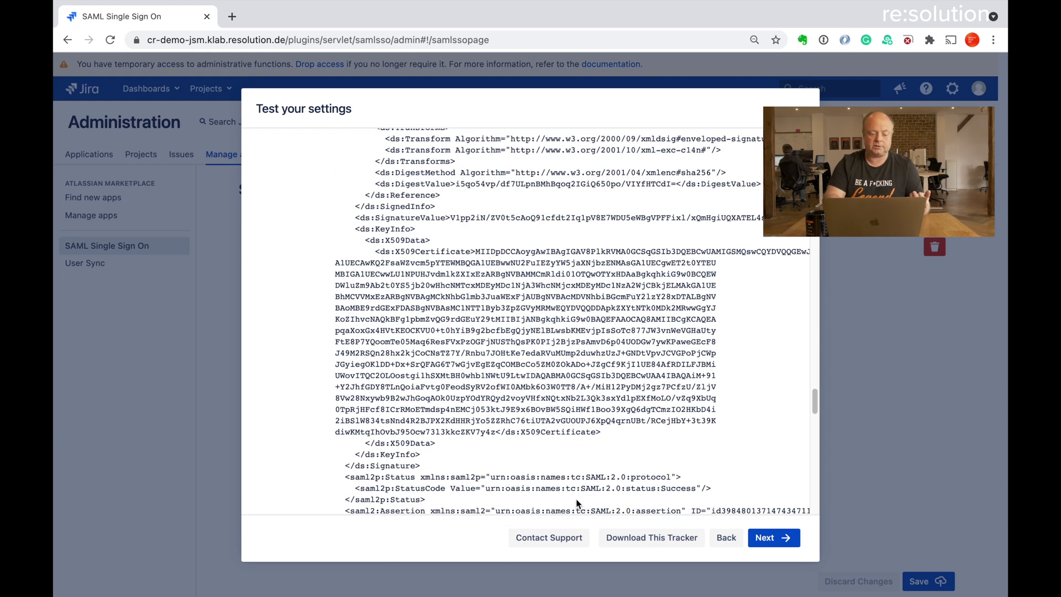
scroll(577, 500, "down", 7)
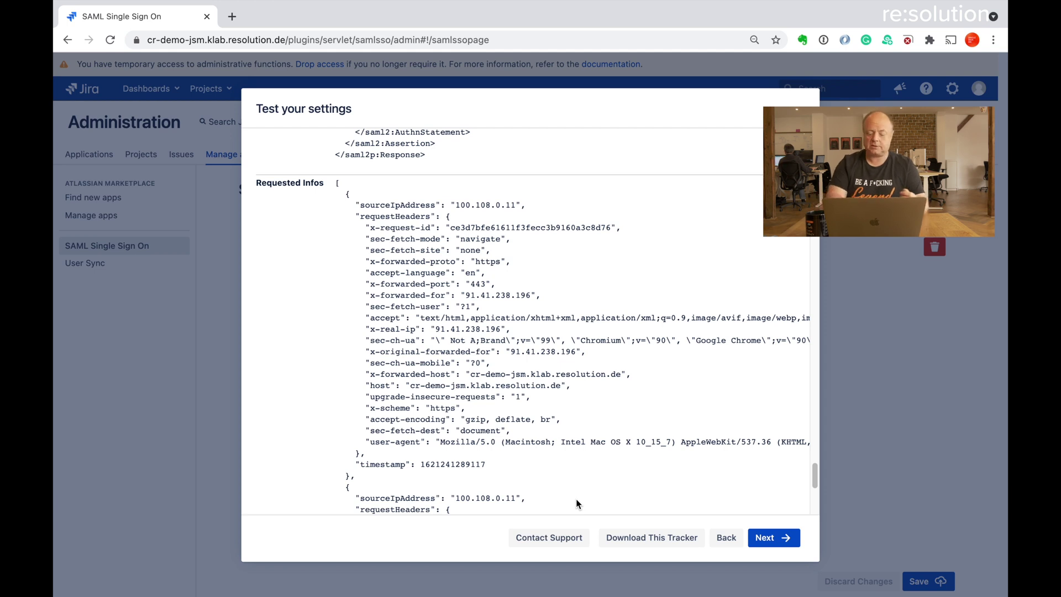
Enable SSO Redirect in Redirection Options and save and close the configuration
left_click(767, 537)
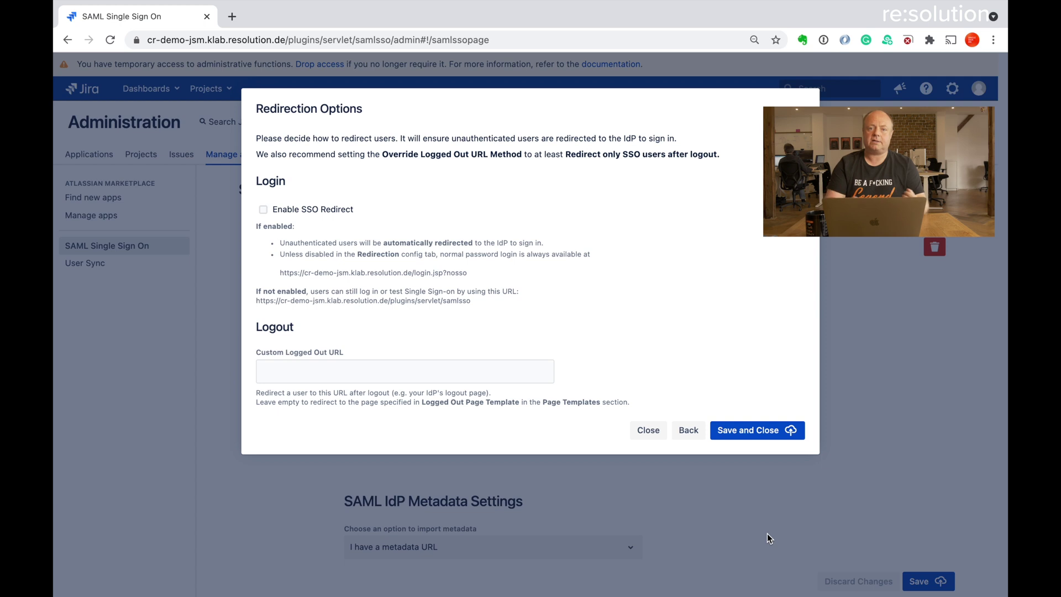
left_click(263, 209)
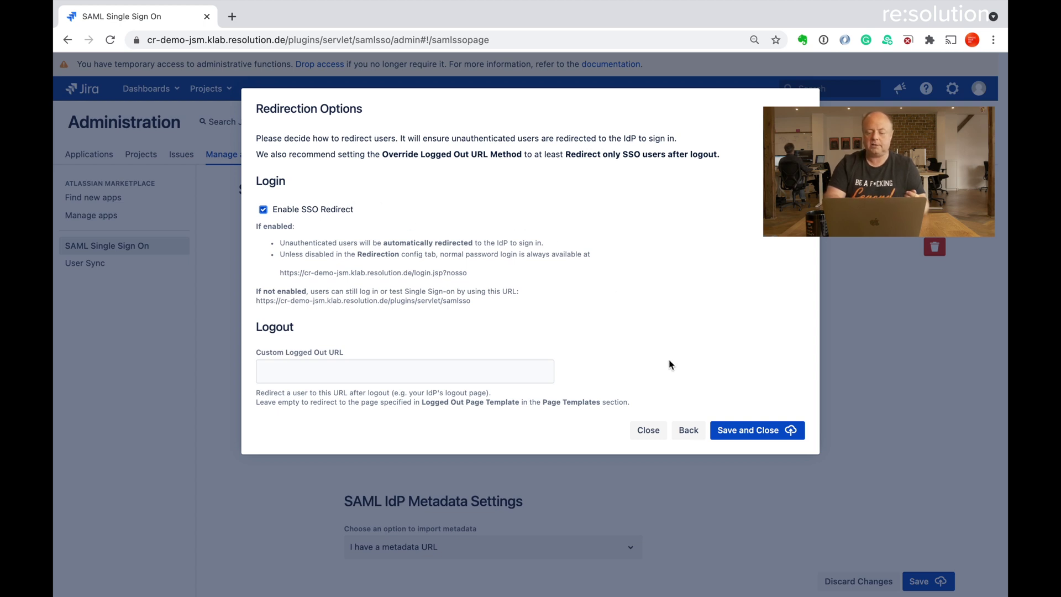
left_click(751, 424)
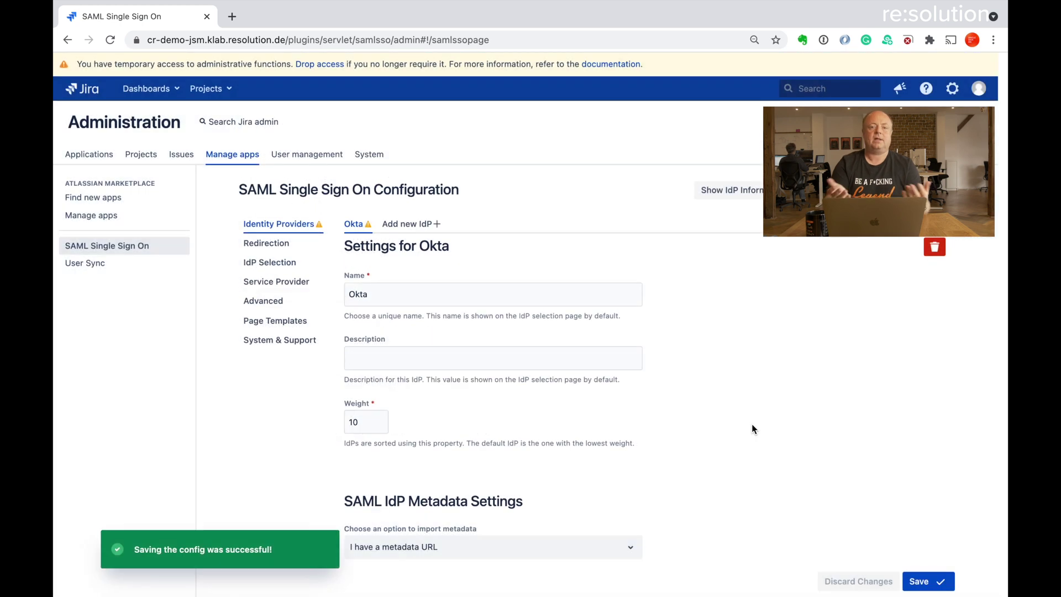